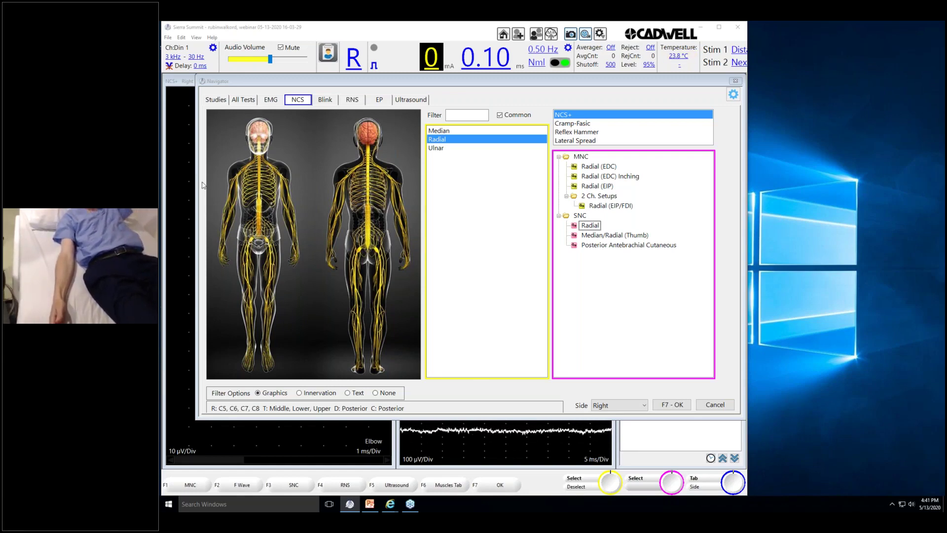
# Start the right Radial sensory conduction study from the SNC tests and make Forearm the active site.
pyautogui.click(590, 225)
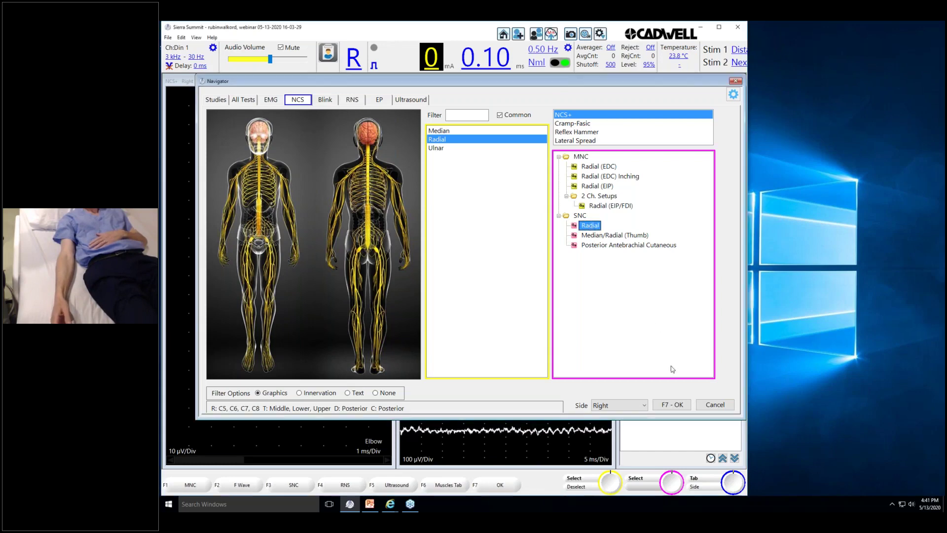
pyautogui.click(669, 405)
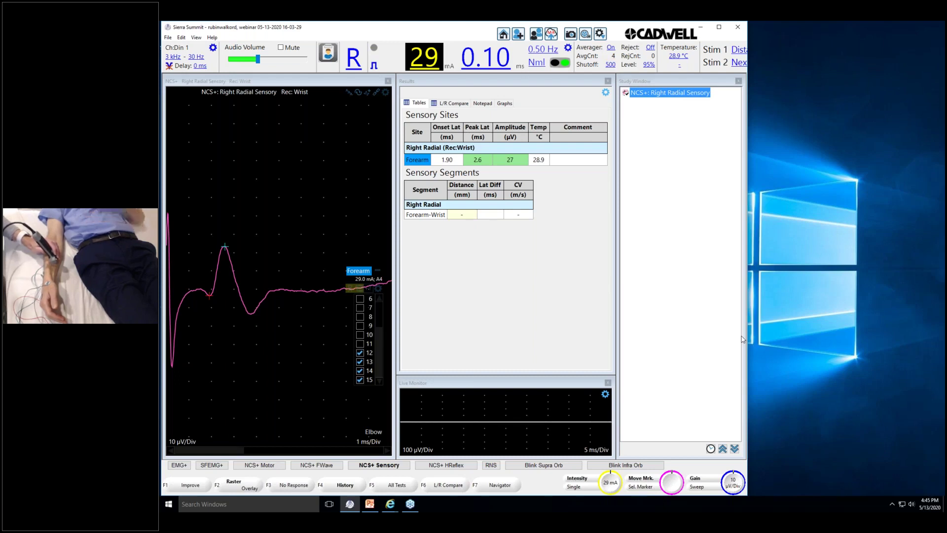
pyautogui.press('pagedown')
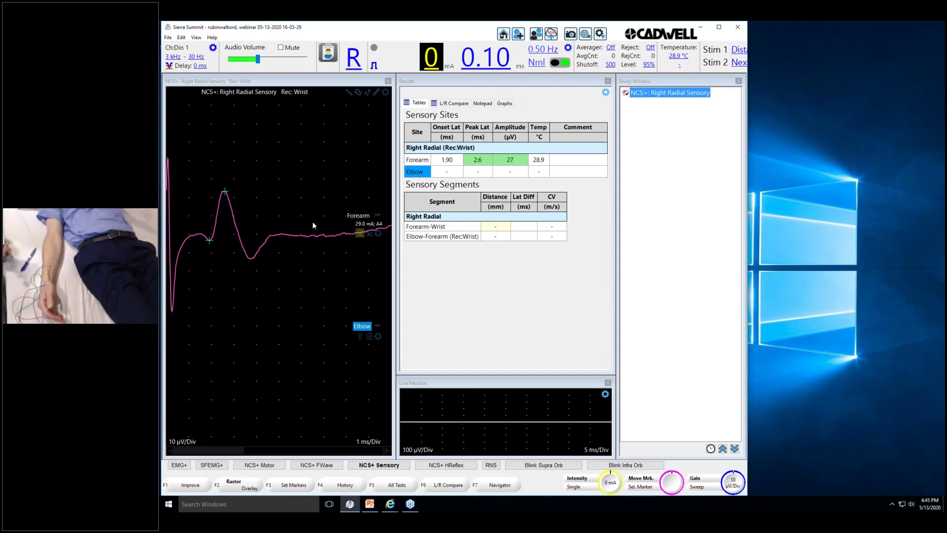
pyautogui.click(358, 215)
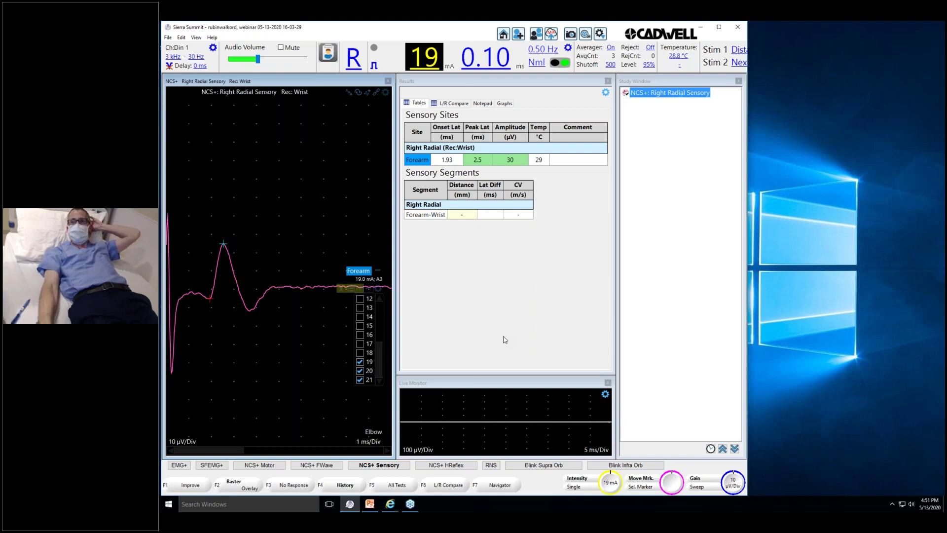
# Mute the audio and start the right Dorsal Ulnar Cutaneous sensory study.
pyautogui.press('m')
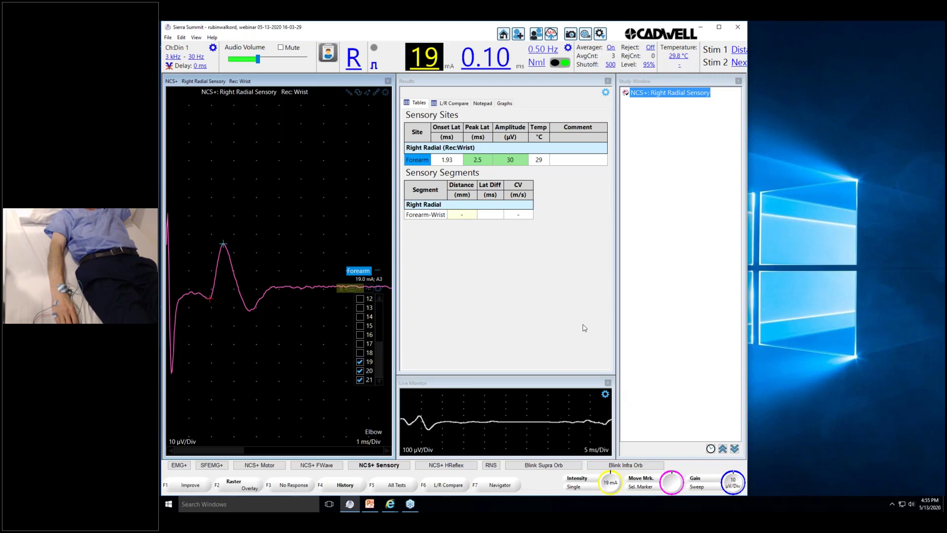
pyautogui.press('m')
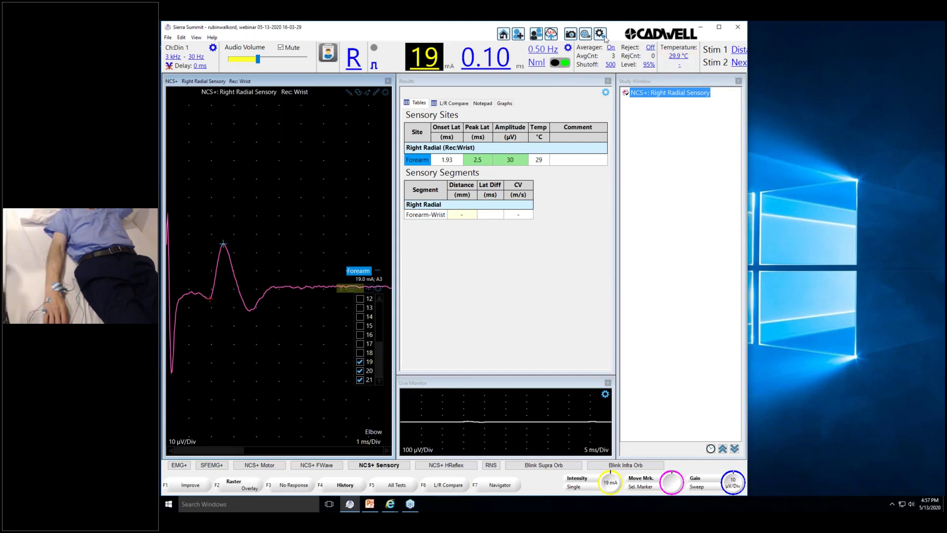
pyautogui.click(519, 485)
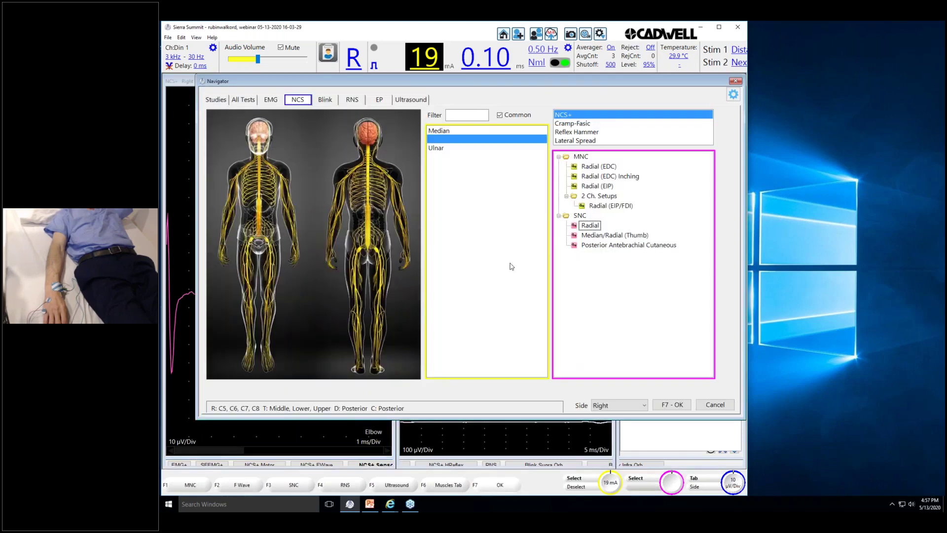
pyautogui.click(442, 149)
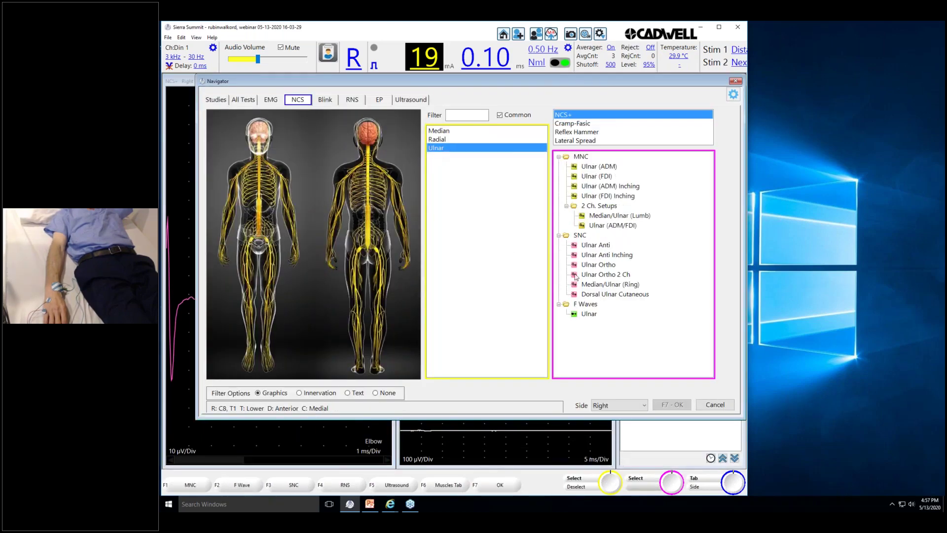
pyautogui.click(585, 294)
pyautogui.click(672, 404)
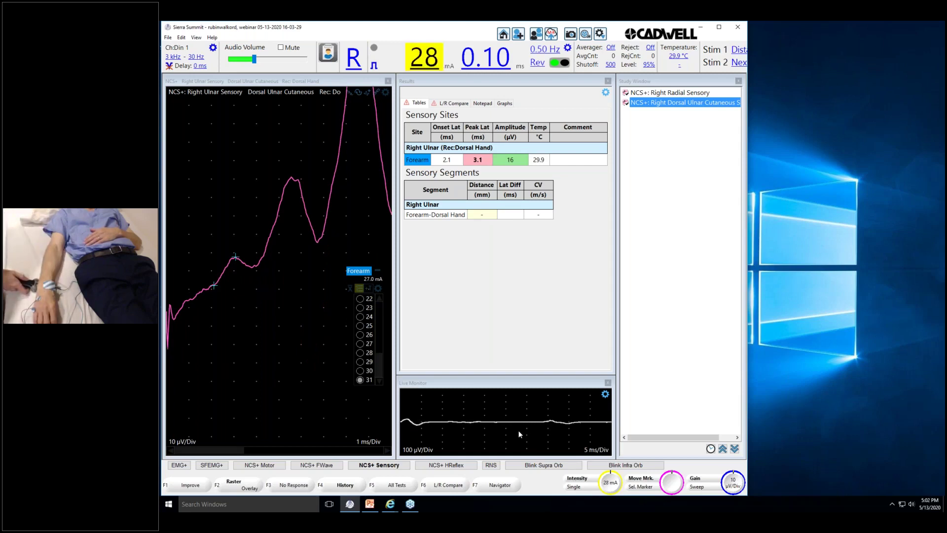
# Toggle the Forearm site's no-response marking while acquiring right dorsal ulnar cutaneous traces.
pyautogui.press('F3')
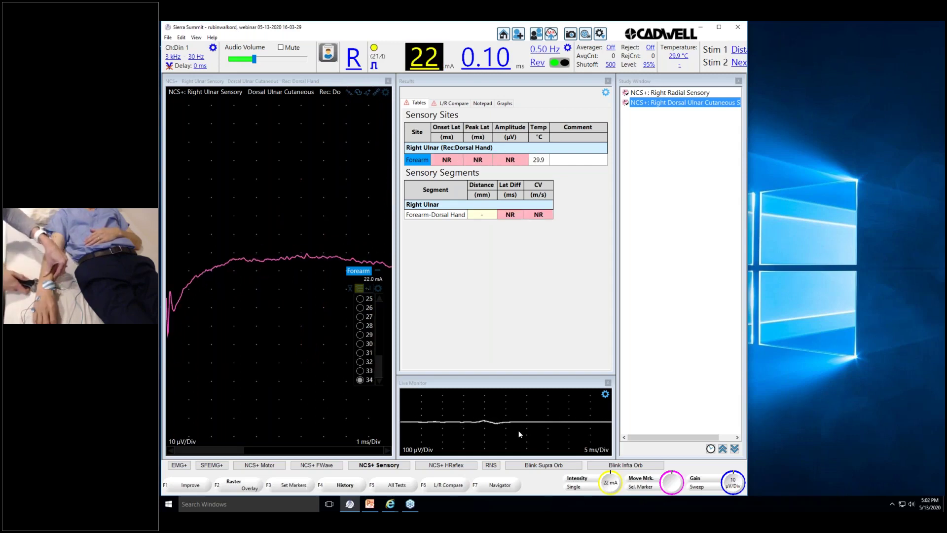
pyautogui.press('F3')
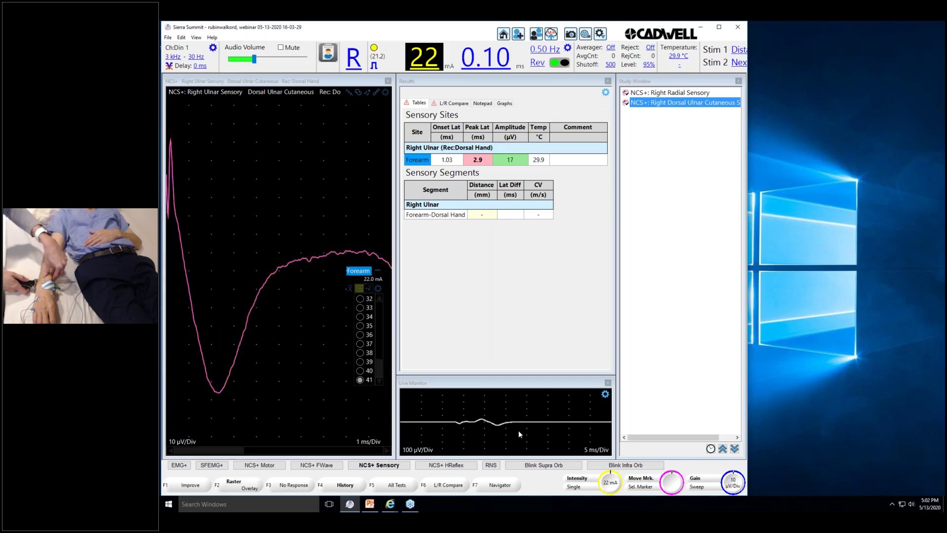
pyautogui.press('F3')
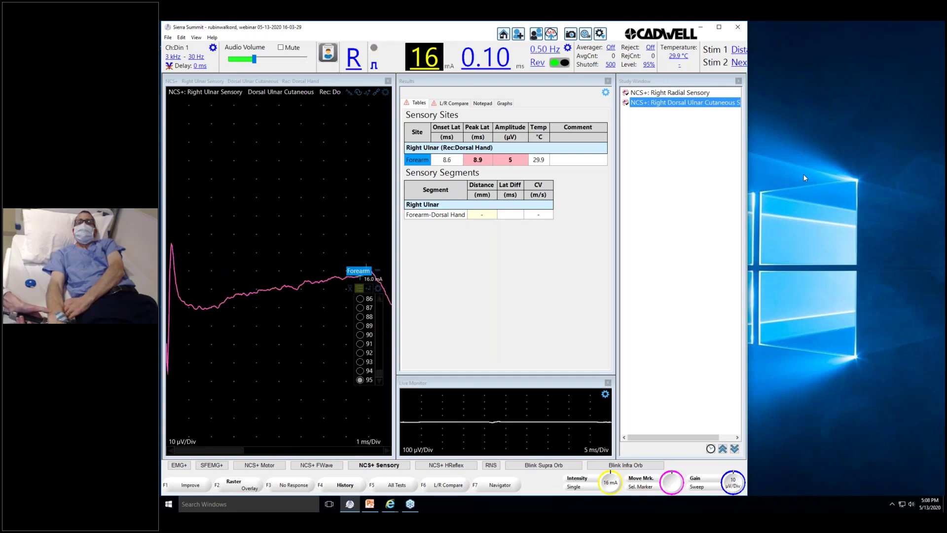
pyautogui.press('F3')
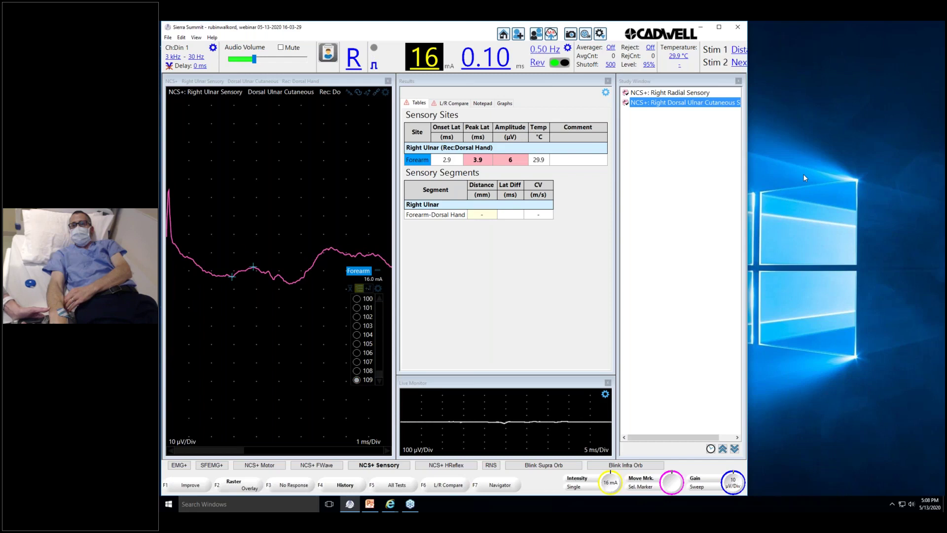
pyautogui.press('F3')
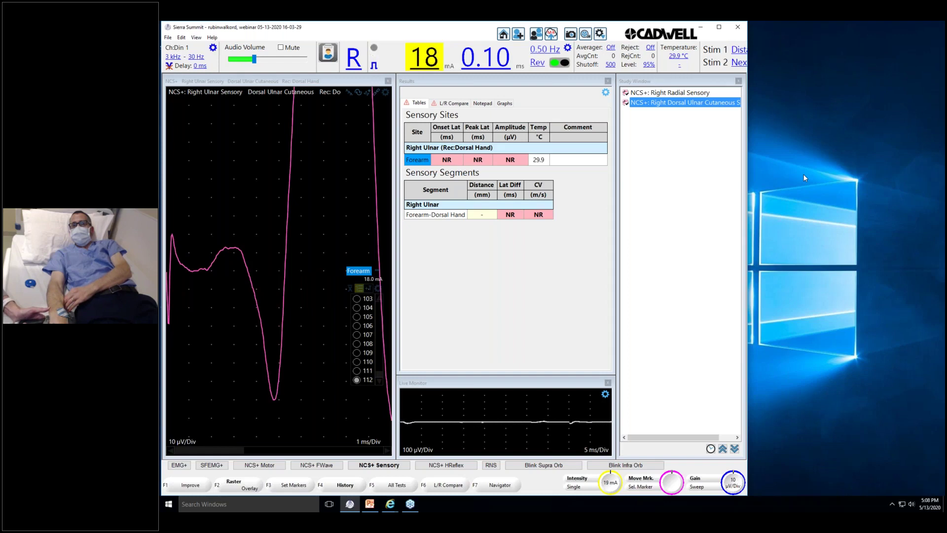
# Lower the stimulus intensity to 14 mA for the Forearm site.
pyautogui.press('Down')
pyautogui.press('Down')
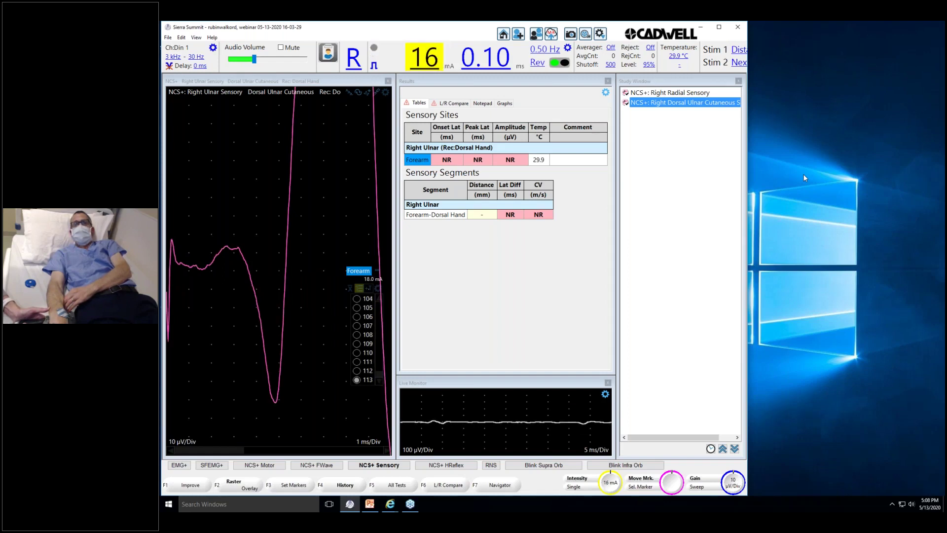
pyautogui.press('Down')
pyautogui.press('Down')
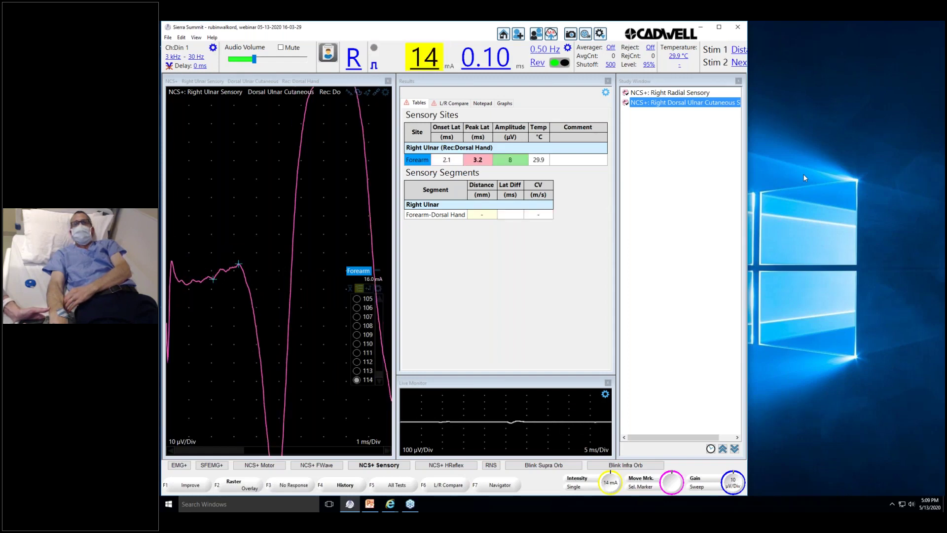
pyautogui.press('Down')
pyautogui.press('Down')
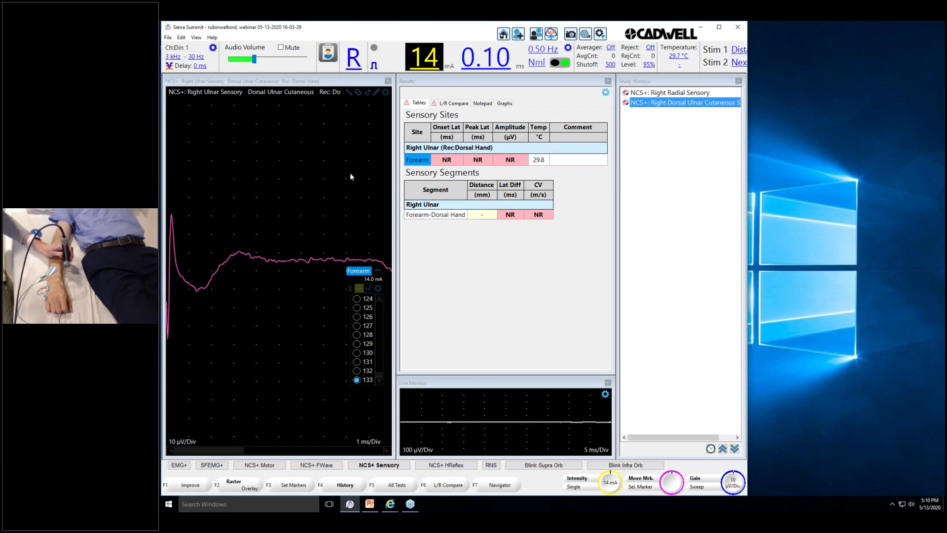
# Reset the stimulus intensity to 0 mA and raise it gradually to 12 mA while stimulating at the Forearm site.
pyautogui.press('Down')
pyautogui.press('Home')
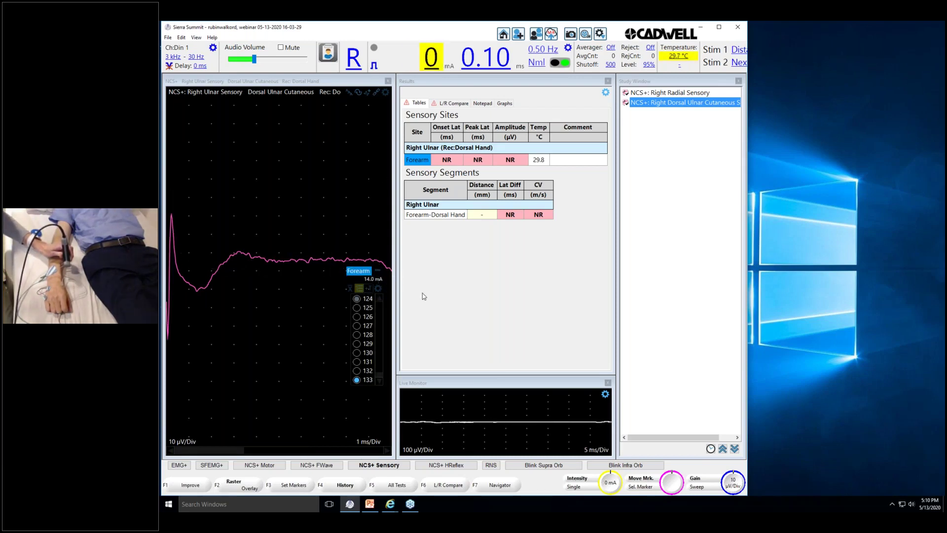
pyautogui.press('Up')
pyautogui.press('Up')
pyautogui.press('Up')
pyautogui.press('Up')
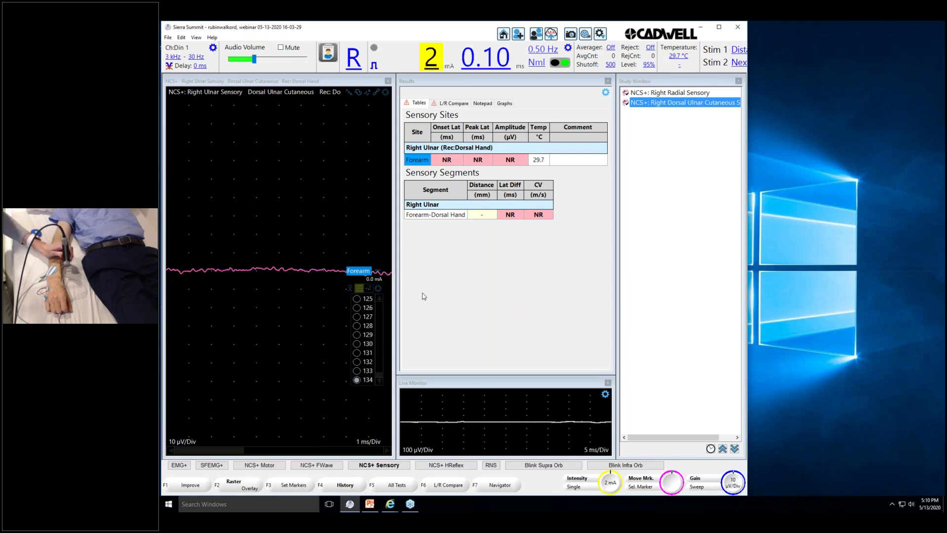
pyautogui.press('Up')
pyautogui.press('Up')
pyautogui.press('Up')
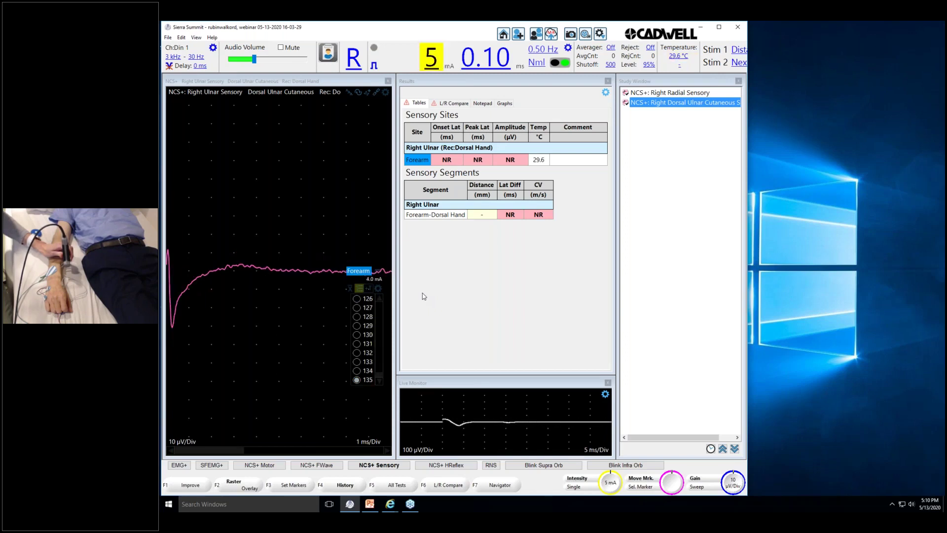
pyautogui.press('Up')
pyautogui.press('Up')
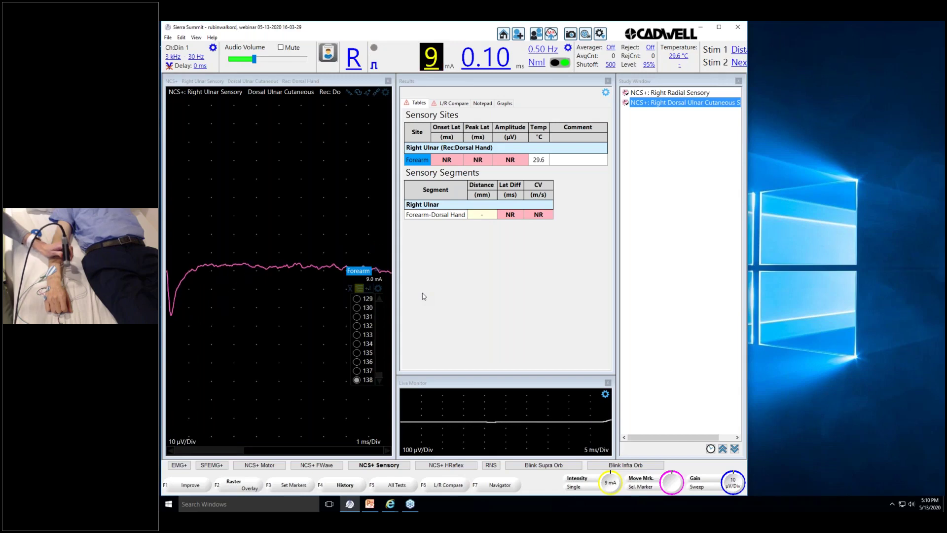
pyautogui.press('Up')
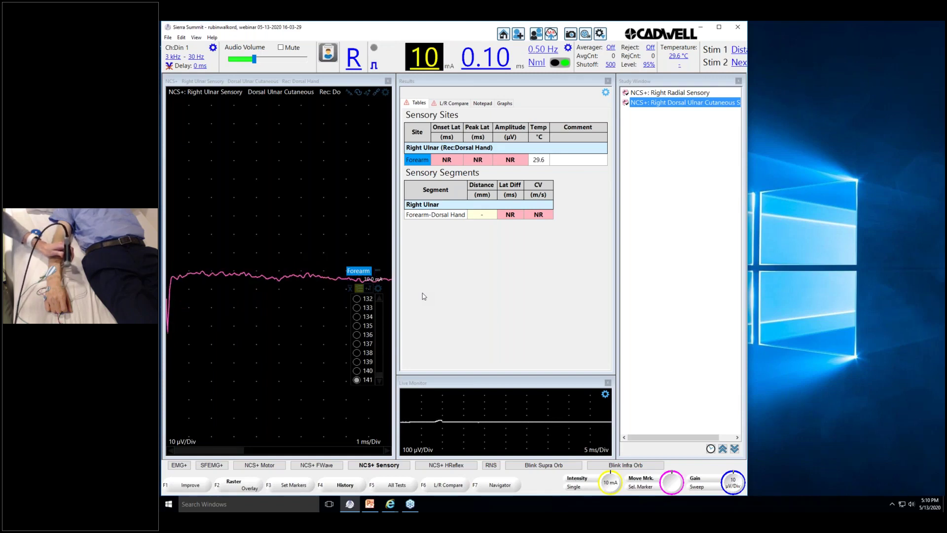
pyautogui.press('Up')
pyautogui.press('Up')
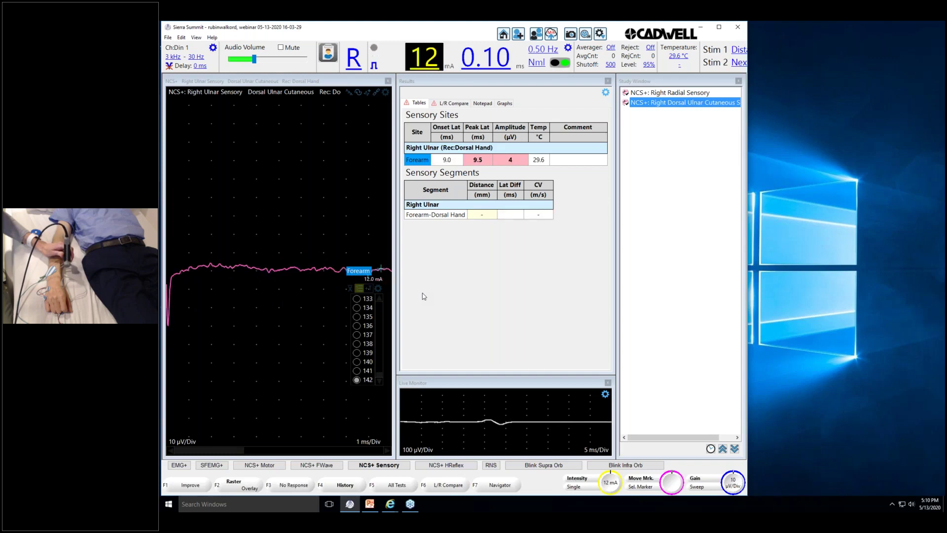
pyautogui.press('Up')
pyautogui.press('Down')
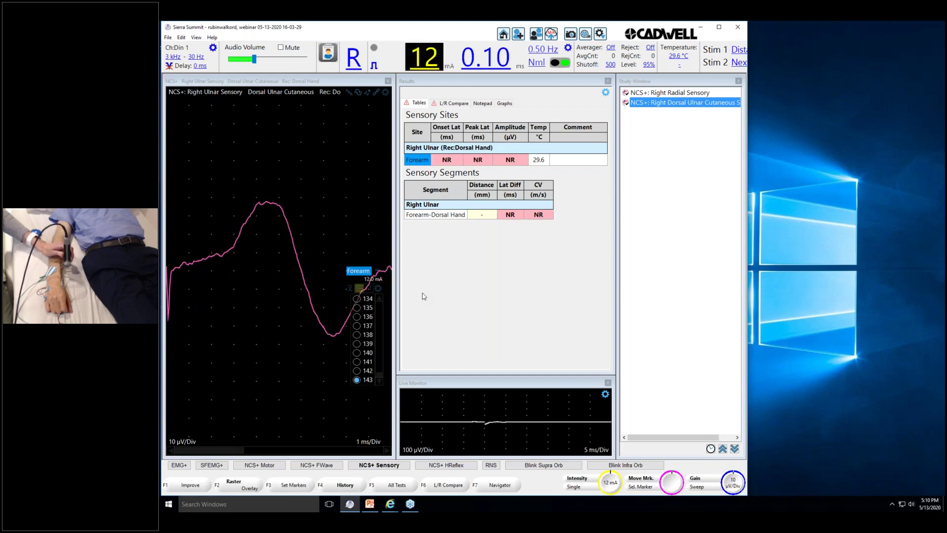
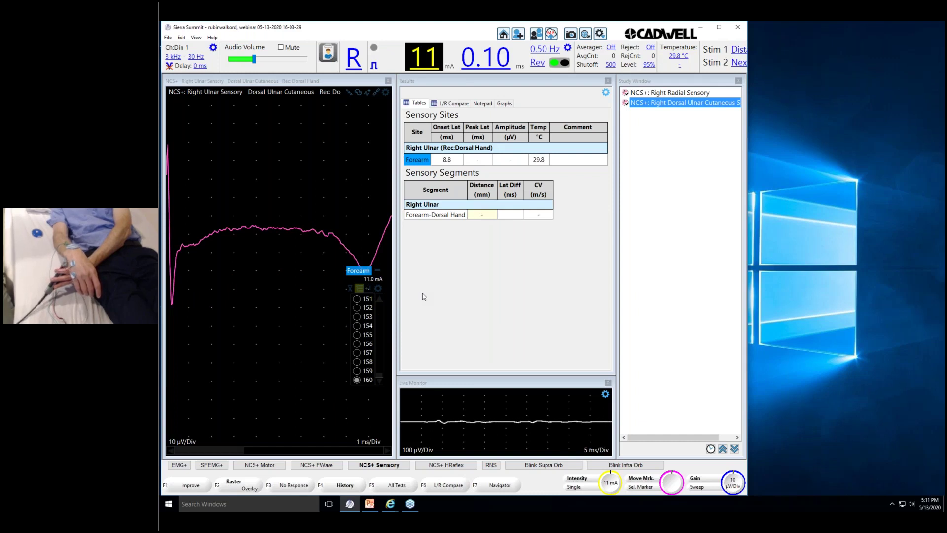
# Turn on averaging for the Forearm response, include traces 191 to 194, and hide the trace history list.
pyautogui.press('F3')
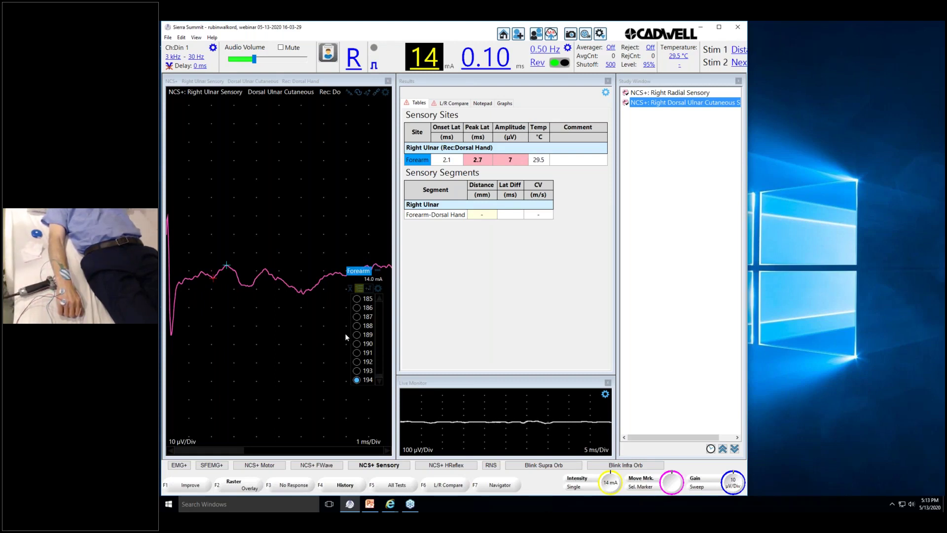
pyautogui.press('a')
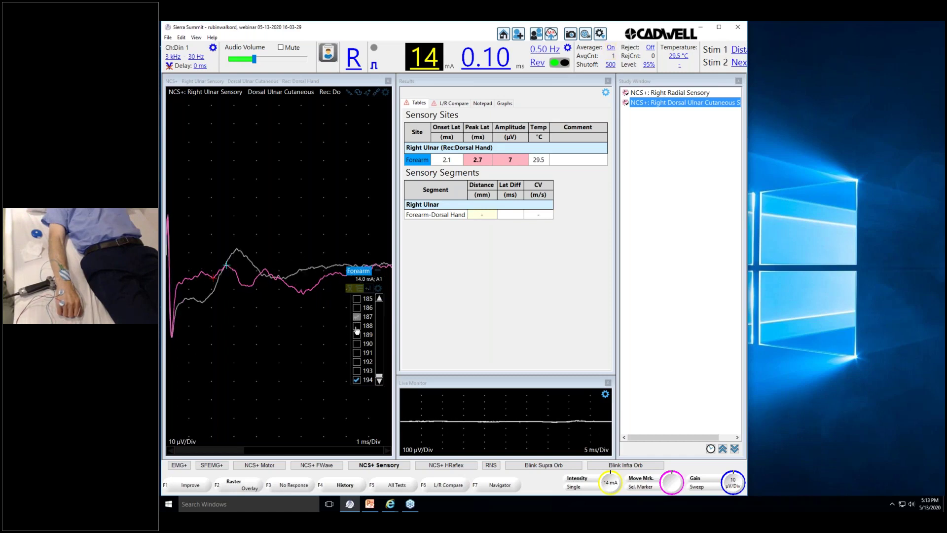
pyautogui.click(356, 371)
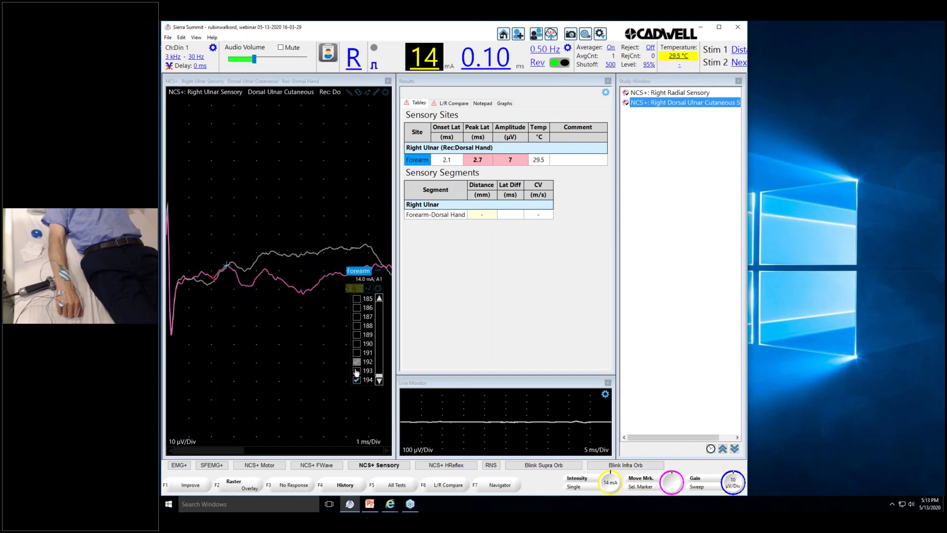
pyautogui.click(356, 371)
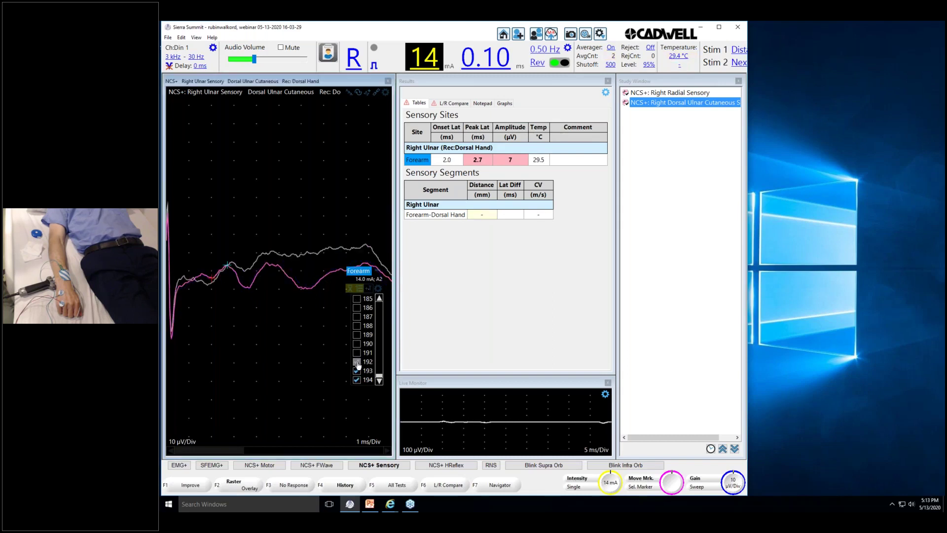
pyautogui.click(357, 363)
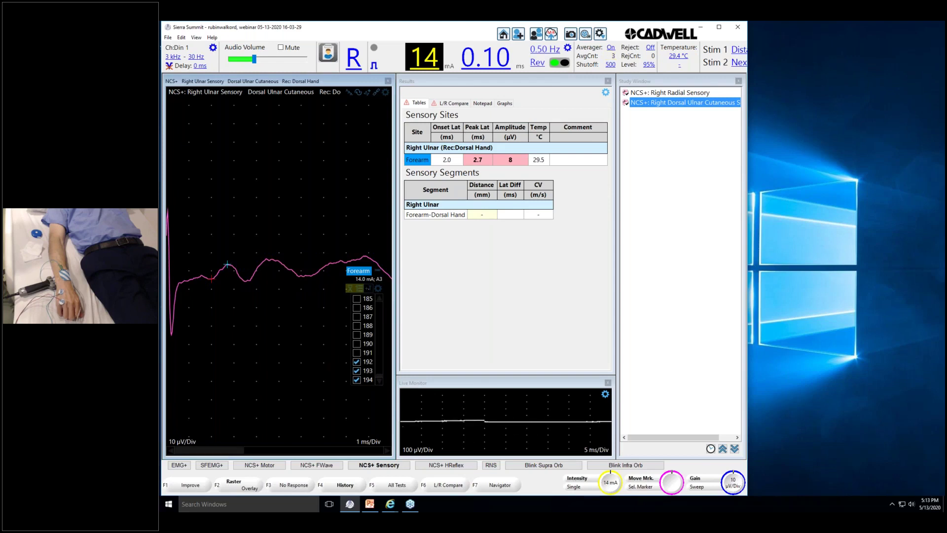
pyautogui.click(356, 353)
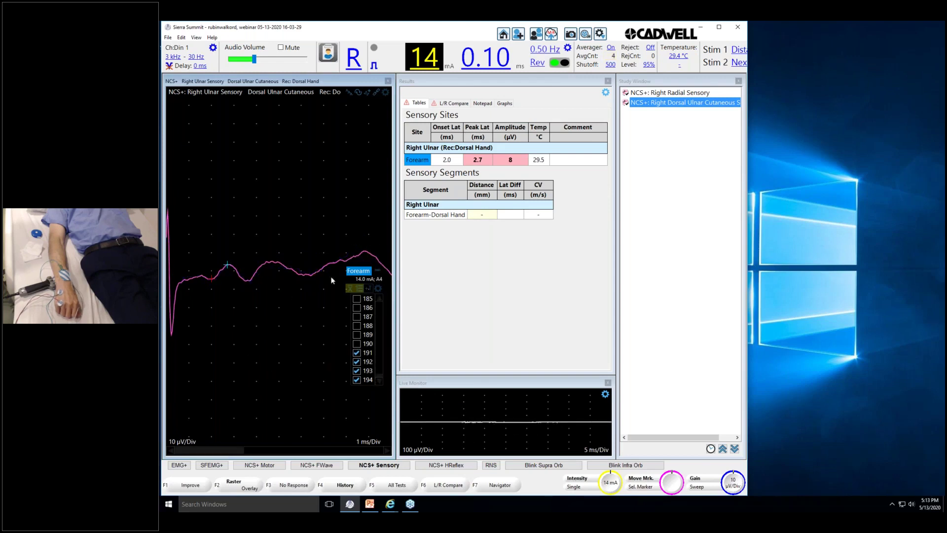
pyautogui.click(360, 291)
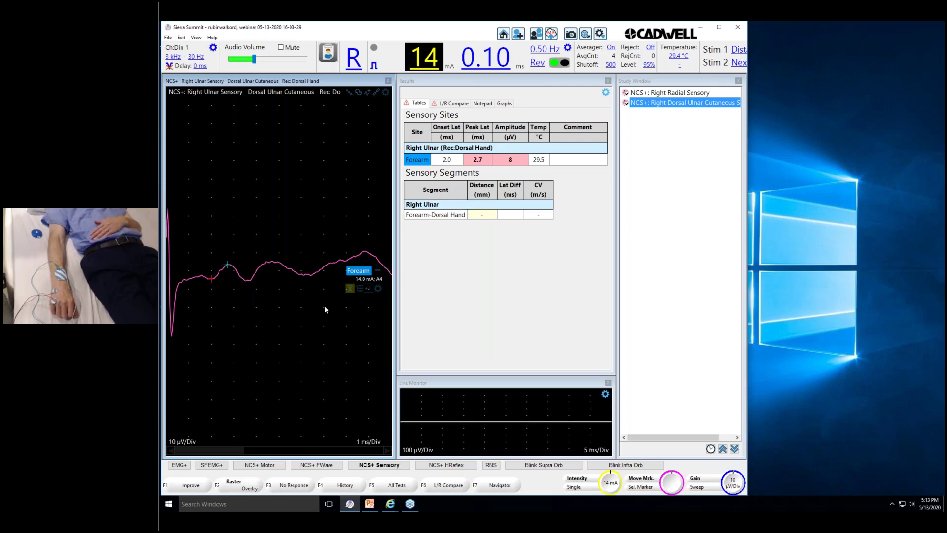
# Mute the audio and start a right Lateral Antebrachial Cutaneous sensory study.
pyautogui.press('m')
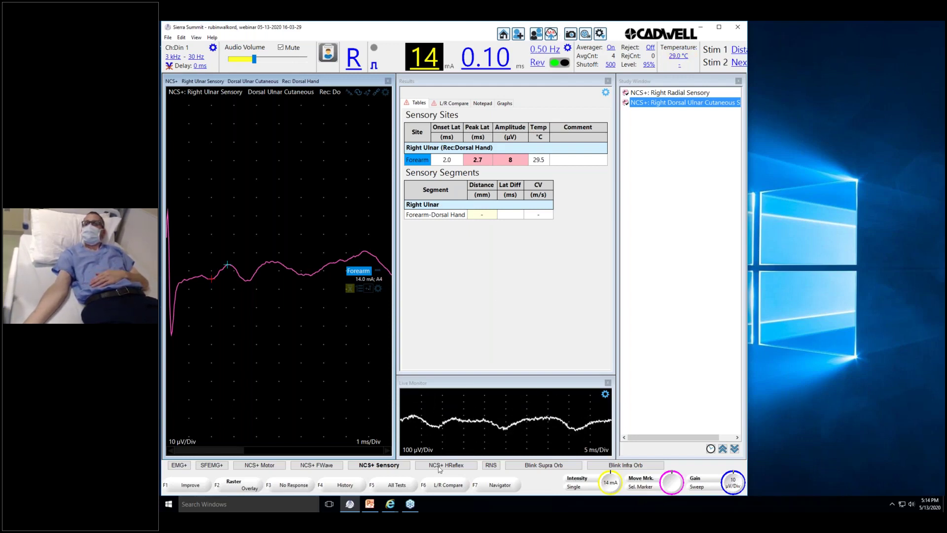
pyautogui.click(500, 485)
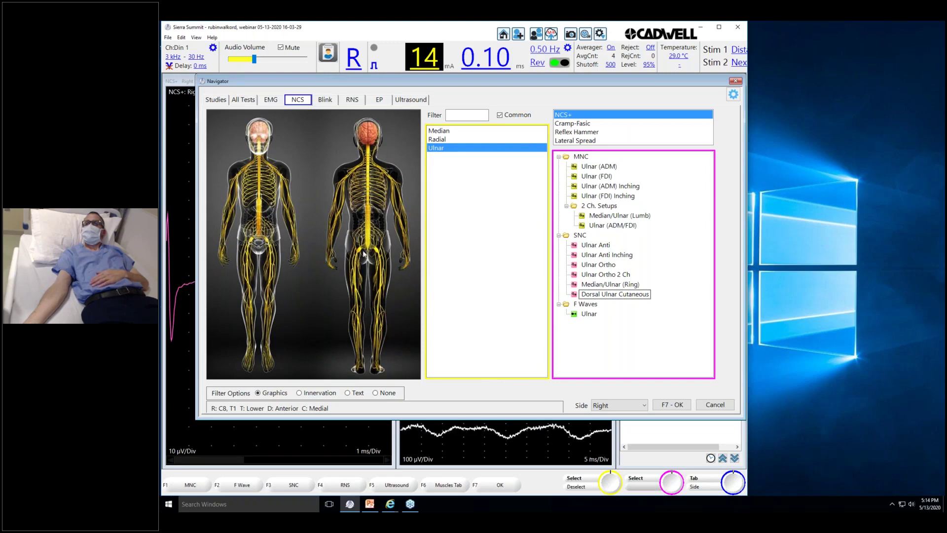
pyautogui.click(403, 233)
pyautogui.click(448, 131)
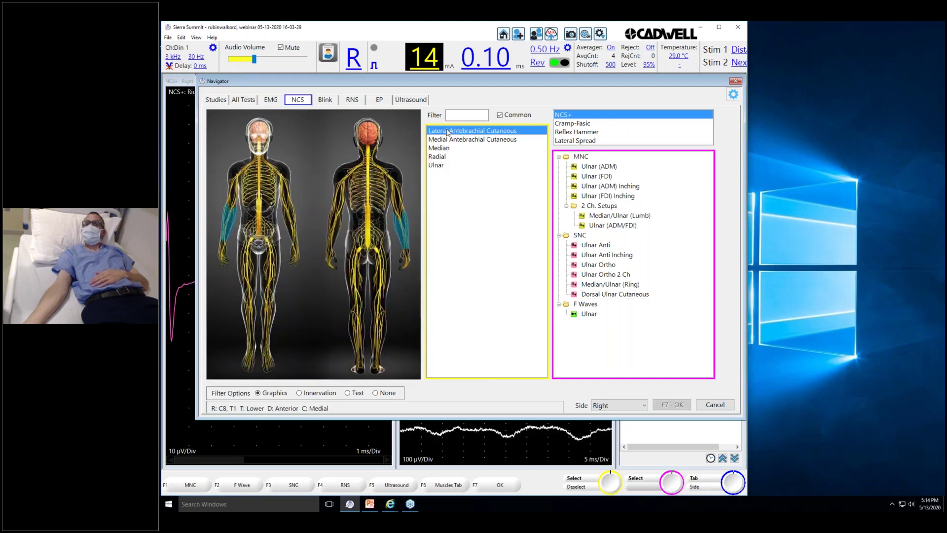
pyautogui.doubleClick(604, 167)
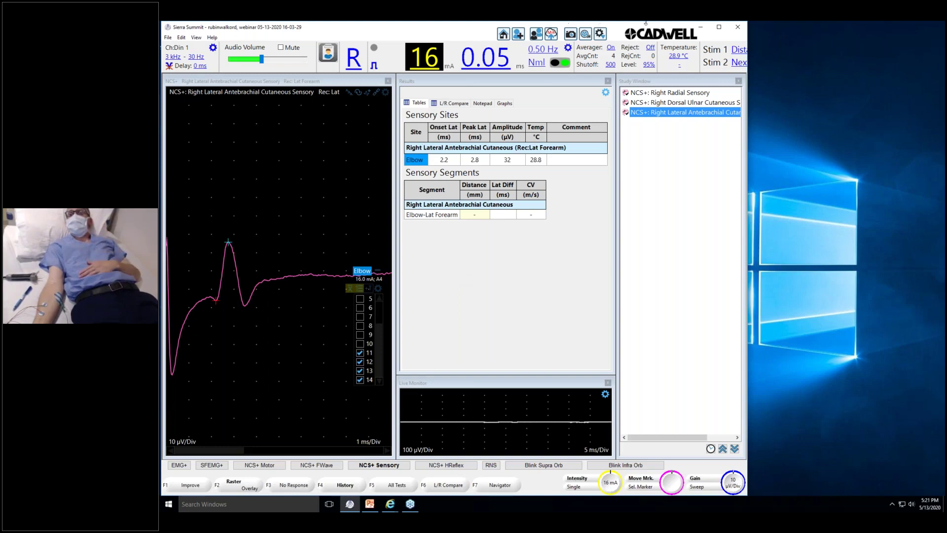
# Set the Elbow-Lat Forearm distance to 127 mm and hide the Elbow trace history list.
pyautogui.click(916, 30)
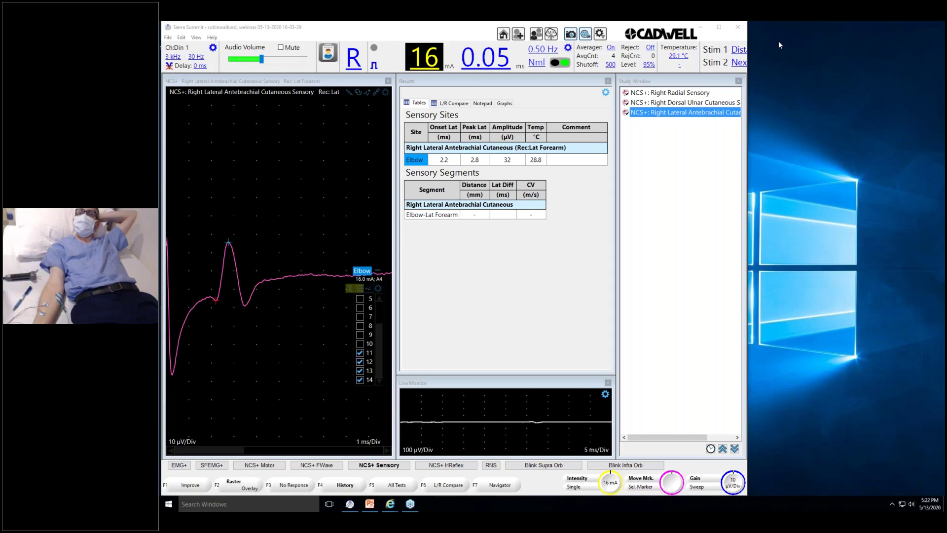
pyautogui.click(475, 214)
pyautogui.write('127')
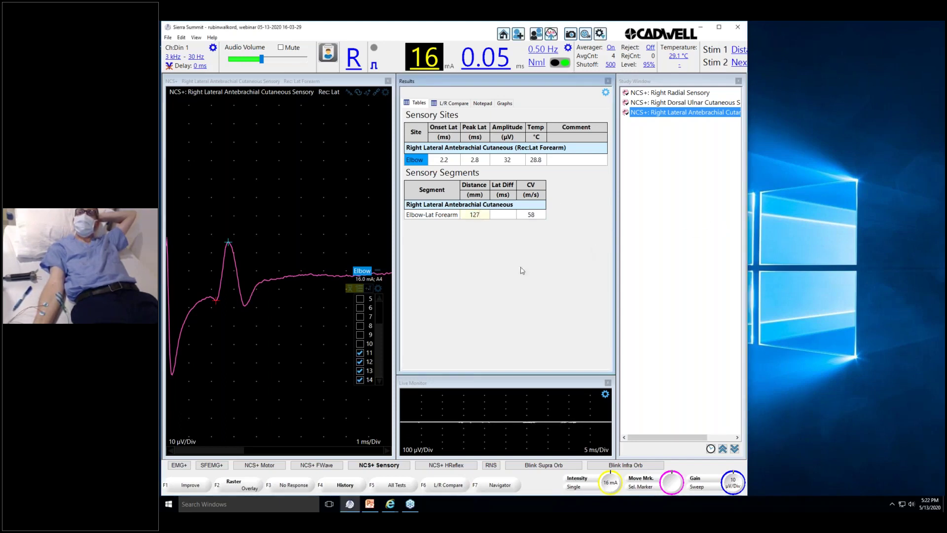
pyautogui.click(361, 291)
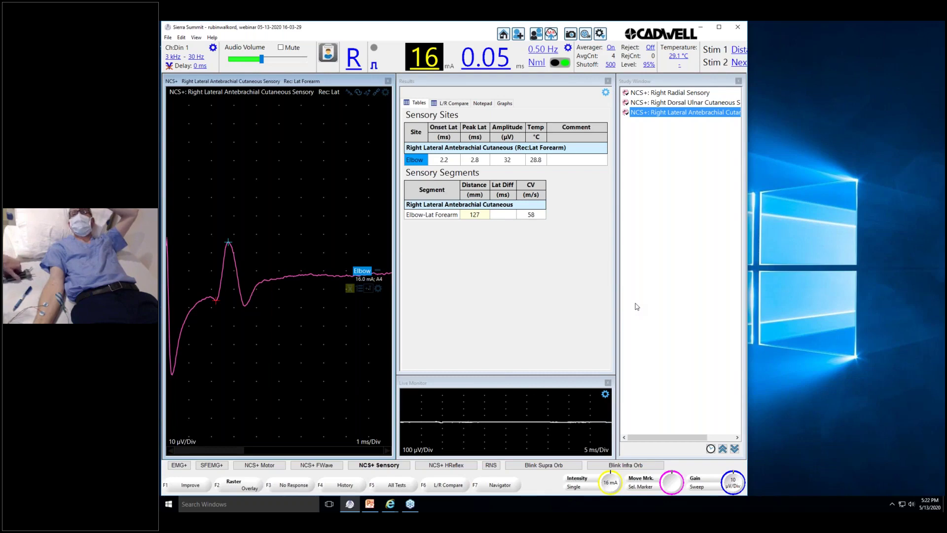
# Mute the audio and start a right Medial Antebrachial Cutaneous sensory study.
pyautogui.press('m')
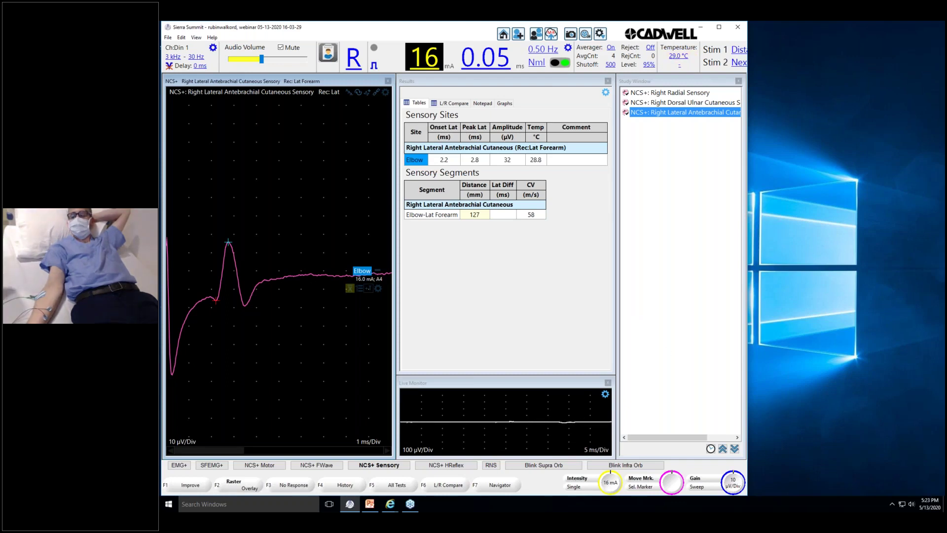
pyautogui.click(499, 486)
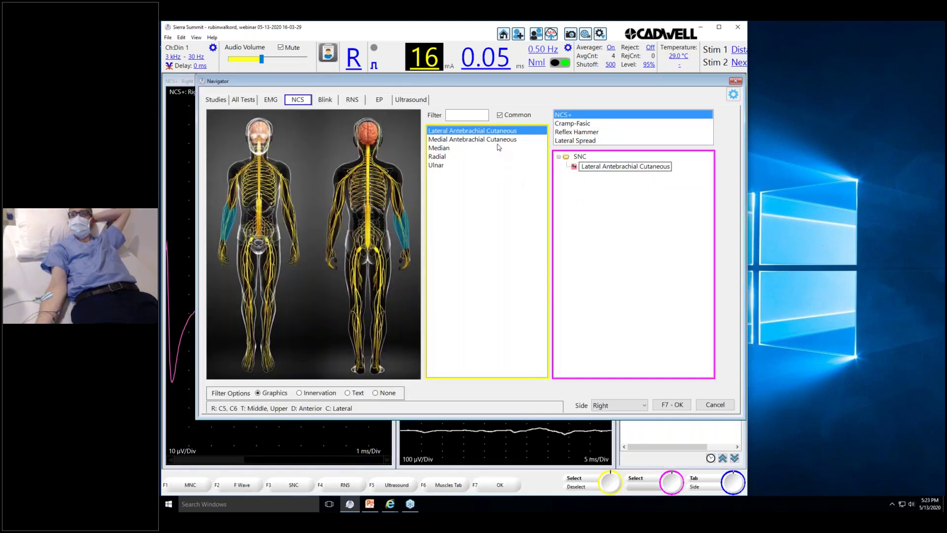
pyautogui.click(496, 140)
pyautogui.click(602, 166)
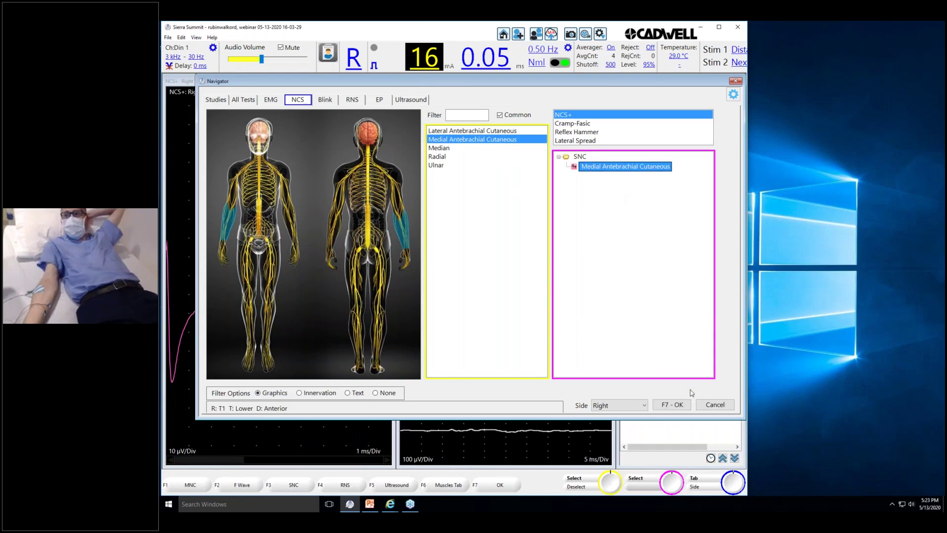
pyautogui.click(680, 408)
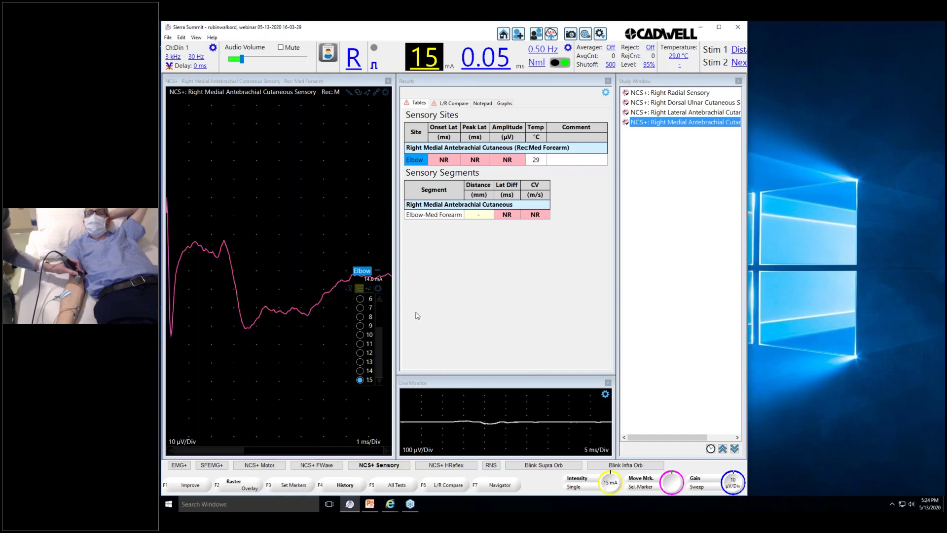
# Try averaging Elbow traces 11 to 14 in the medial antebrachial cutaneous study, and switch averaging back off.
pyautogui.click(360, 362)
pyautogui.click(360, 353)
pyautogui.click(360, 380)
pyautogui.click(360, 380)
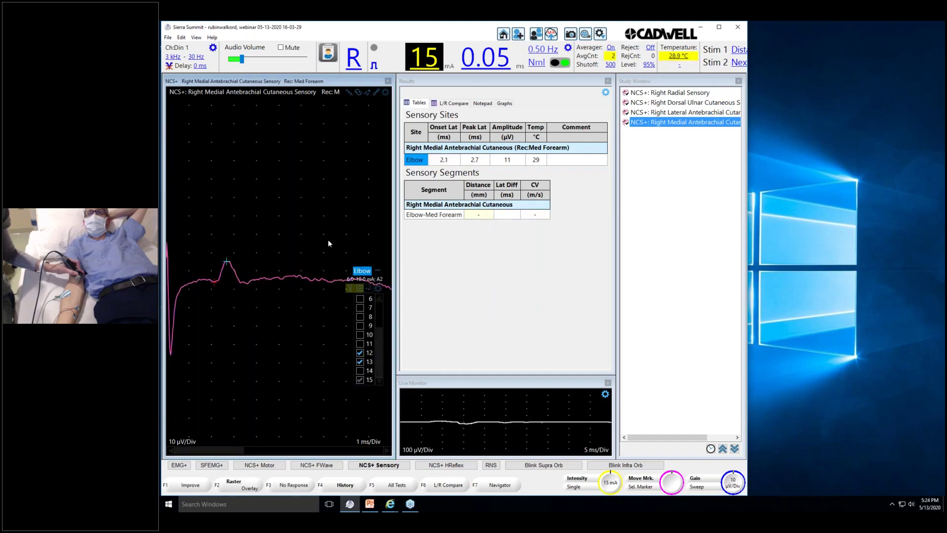
pyautogui.click(360, 371)
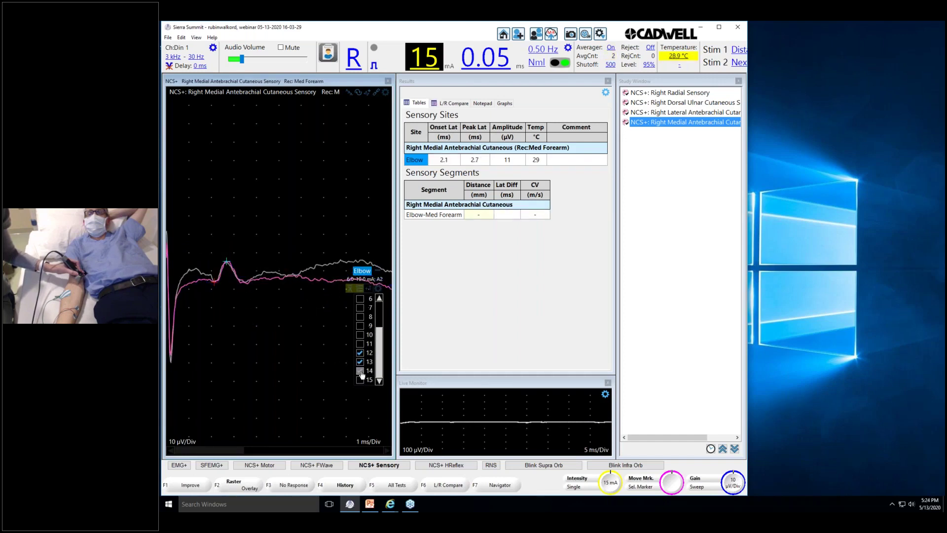
pyautogui.click(360, 380)
pyautogui.click(360, 344)
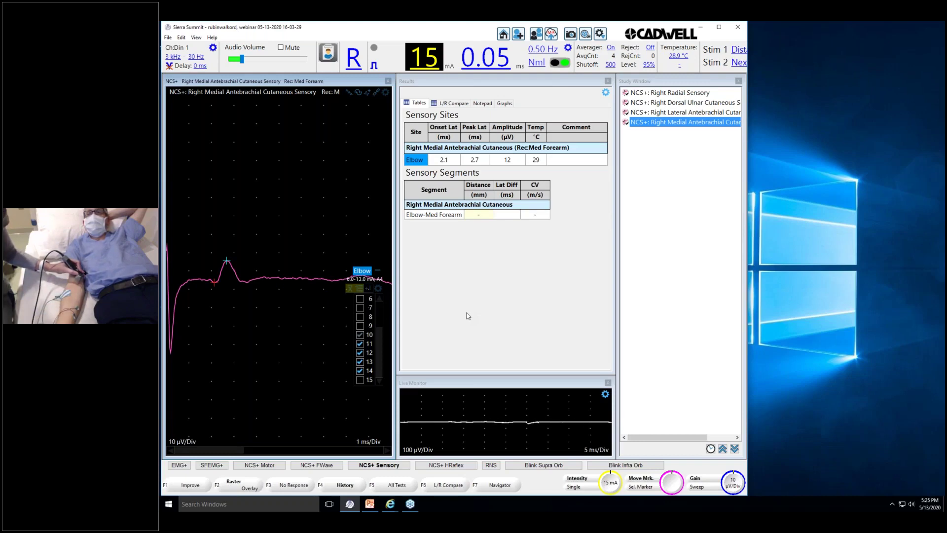
pyautogui.press('F3')
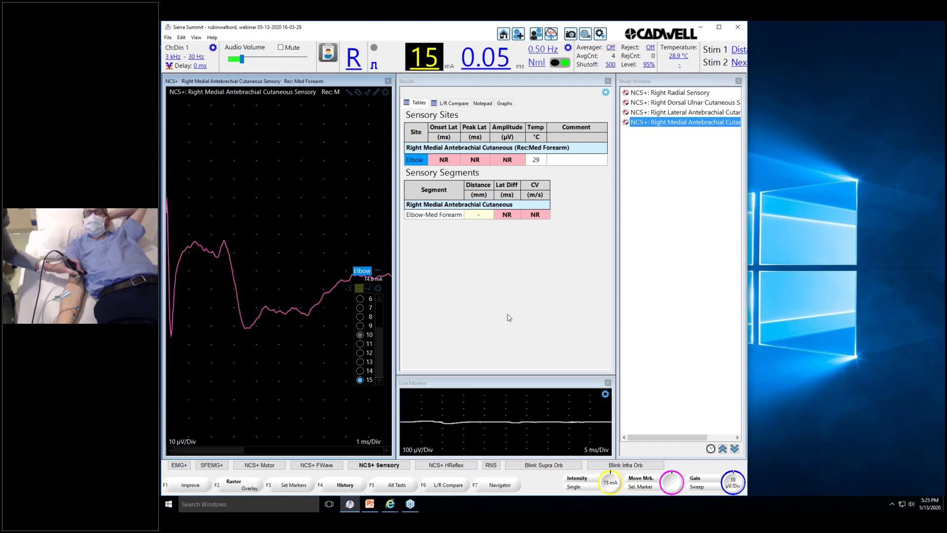
# Lower the stimulus intensity to 10 mA and record four single traces at the Elbow site.
pyautogui.press('Down')
pyautogui.press('Down')
pyautogui.press('Down')
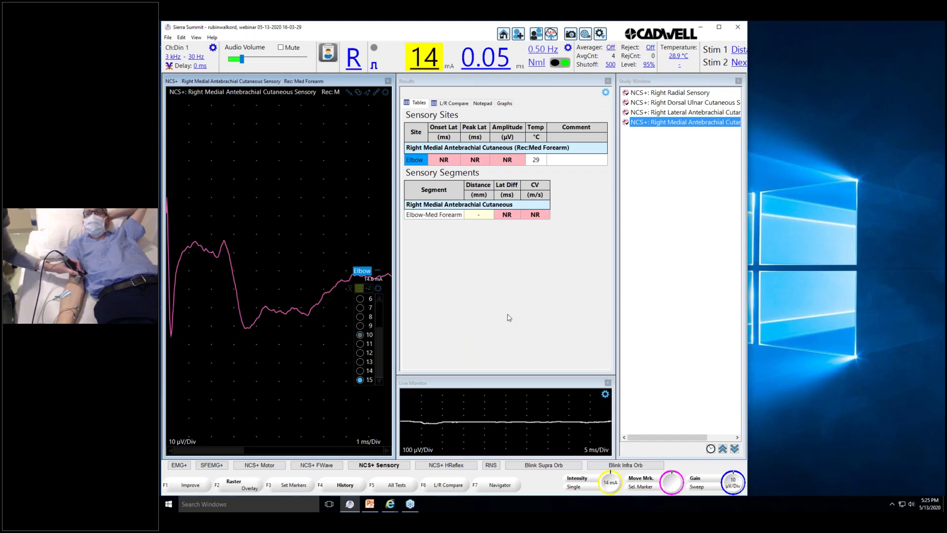
pyautogui.press('Down')
pyautogui.press('Down')
pyautogui.press('space')
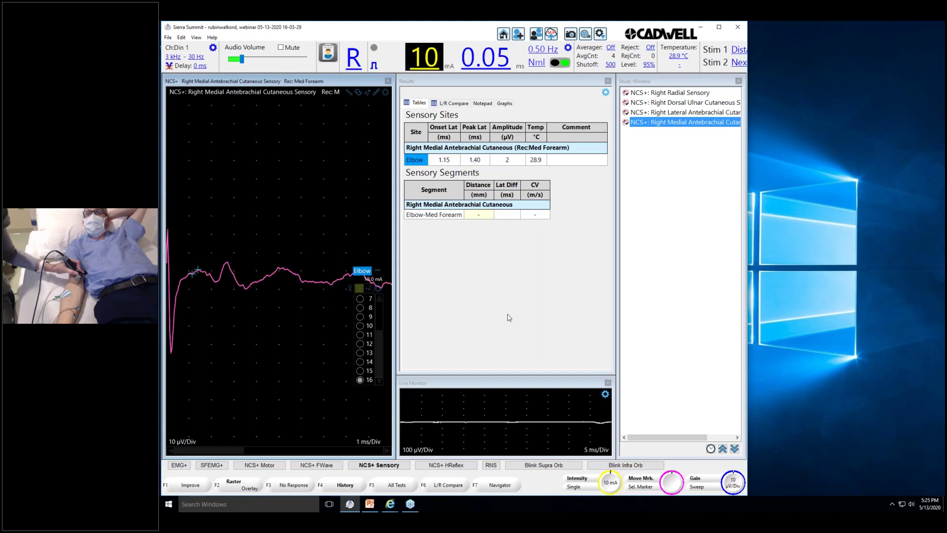
pyautogui.press('space')
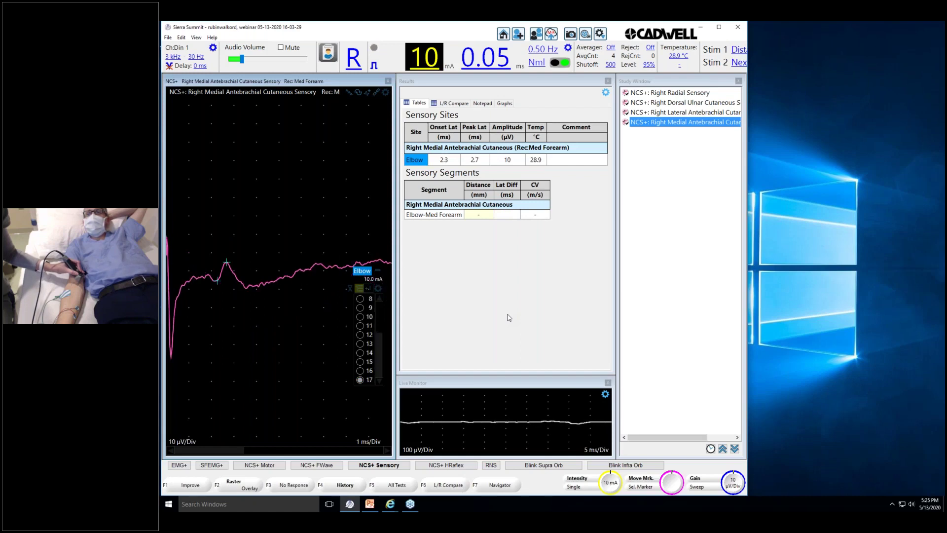
pyautogui.press('space')
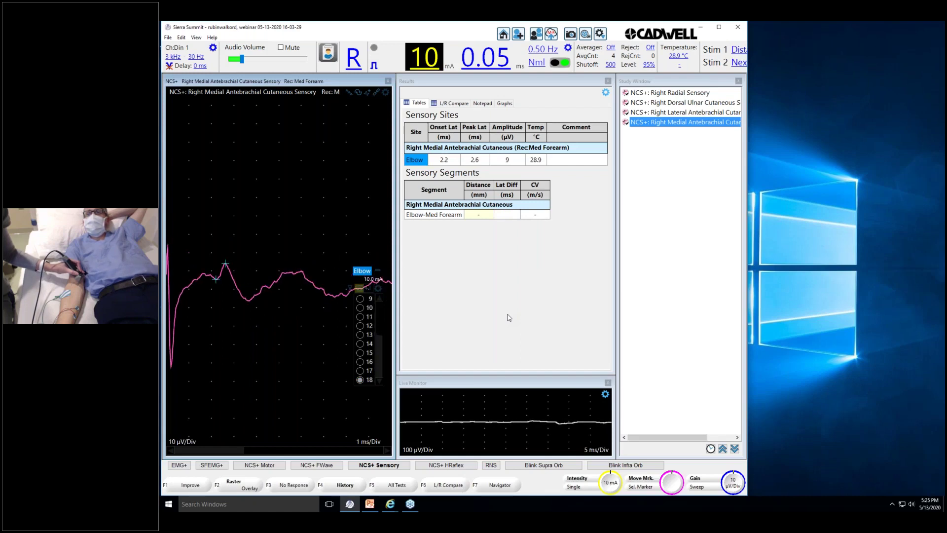
pyautogui.press('space')
# Raise the stimulus intensity to 12 mA and record four more traces at the Elbow site.
pyautogui.press('Up')
pyautogui.press('Up')
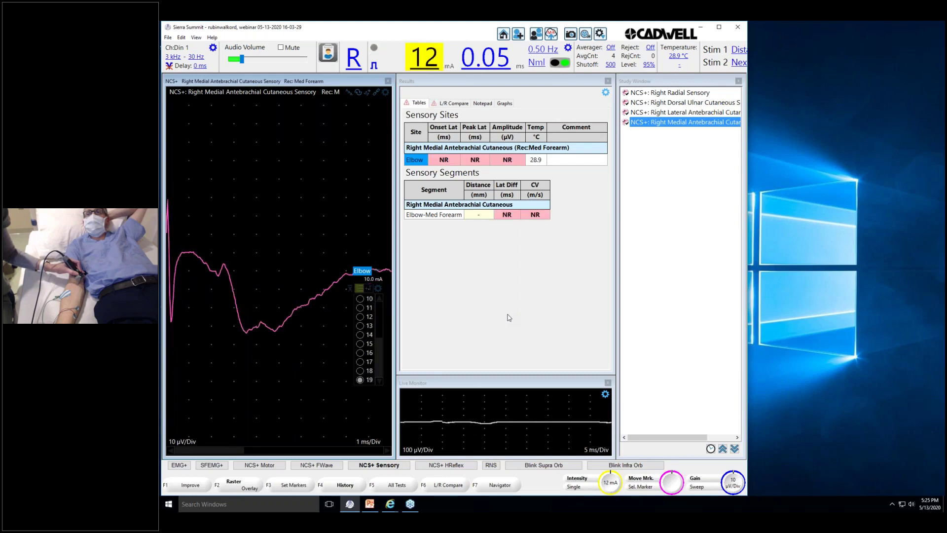
pyautogui.press('space')
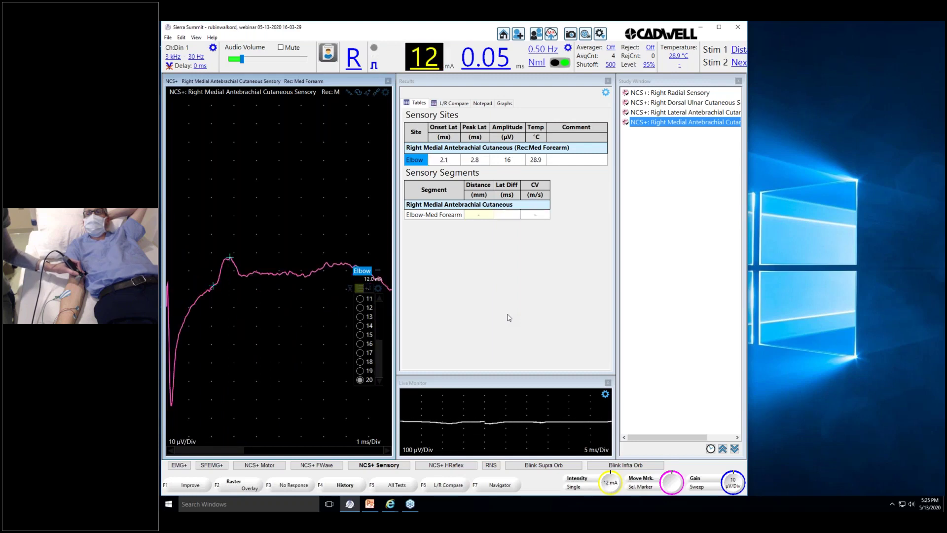
pyautogui.press('space')
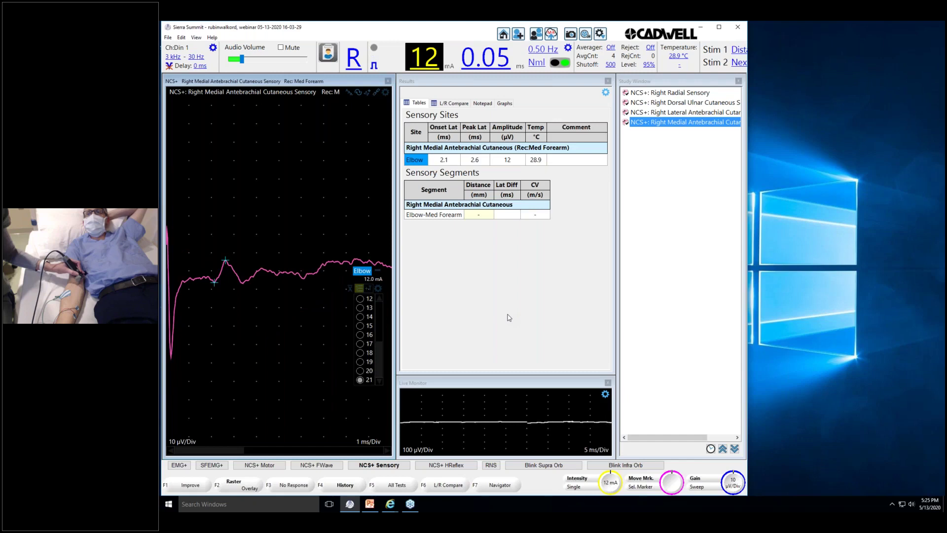
pyautogui.press('space')
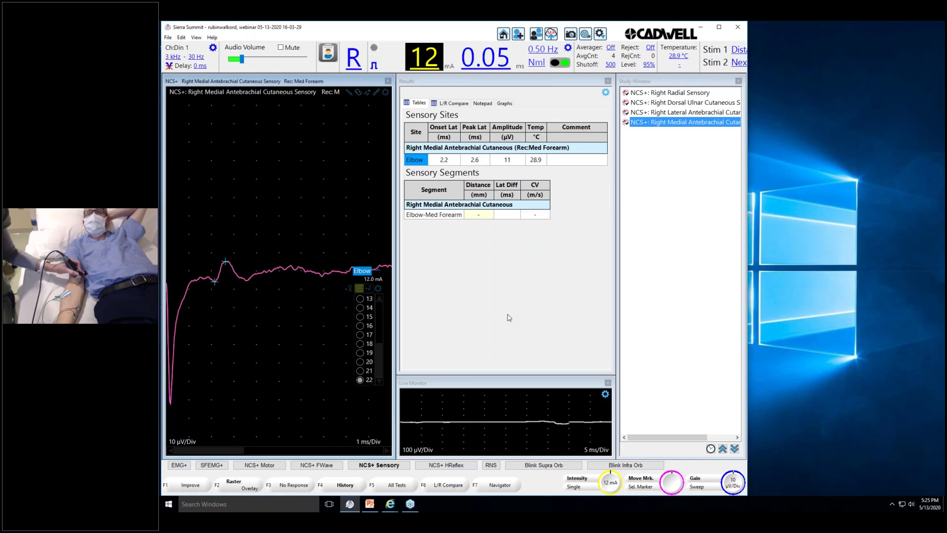
pyautogui.press('space')
# Record one Elbow trace at 15 mA and another at 18 mA.
pyautogui.press('Up')
pyautogui.press('Up')
pyautogui.press('Up')
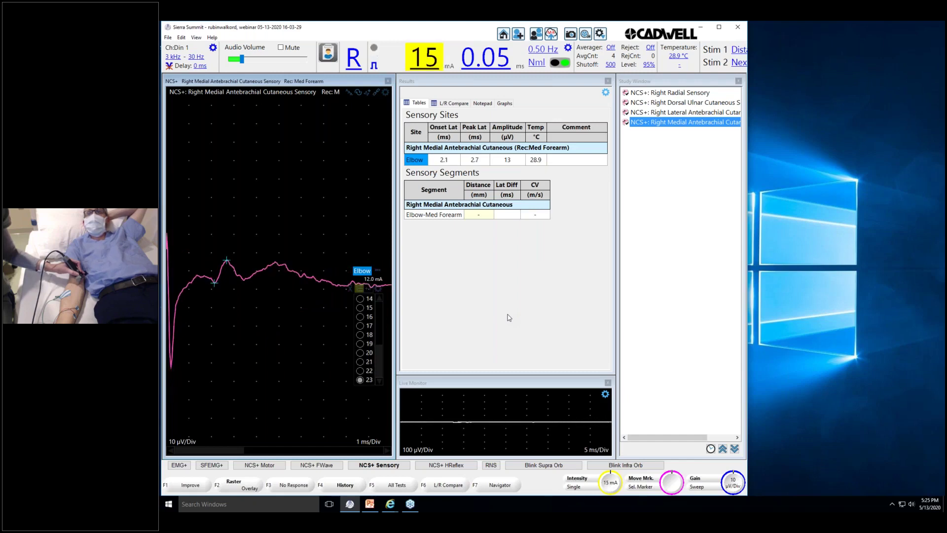
pyautogui.press('space')
pyautogui.press('Up')
pyautogui.press('Up')
pyautogui.press('Up')
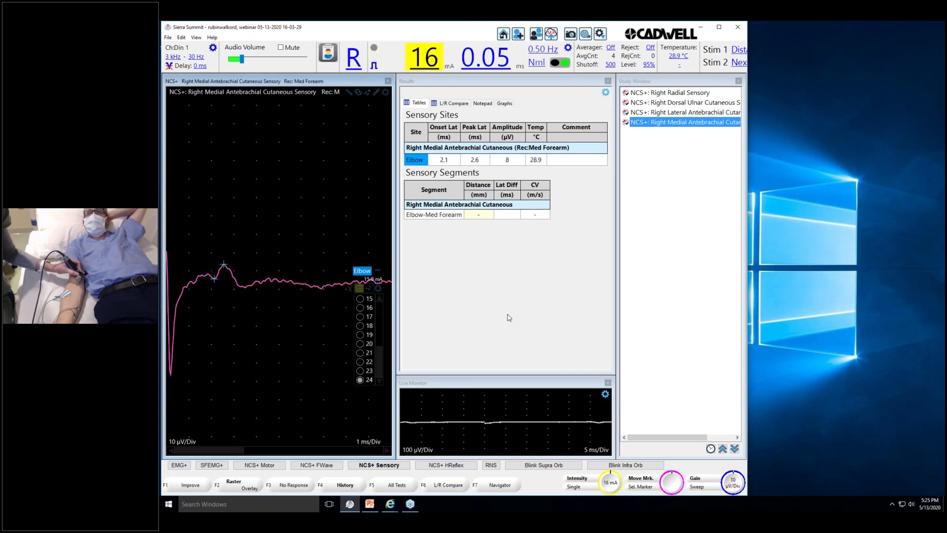
pyautogui.press('space')
# Raise the stimulus intensity to 21 mA and record six traces at the Elbow site.
pyautogui.press('Up')
pyautogui.press('Up')
pyautogui.press('Up')
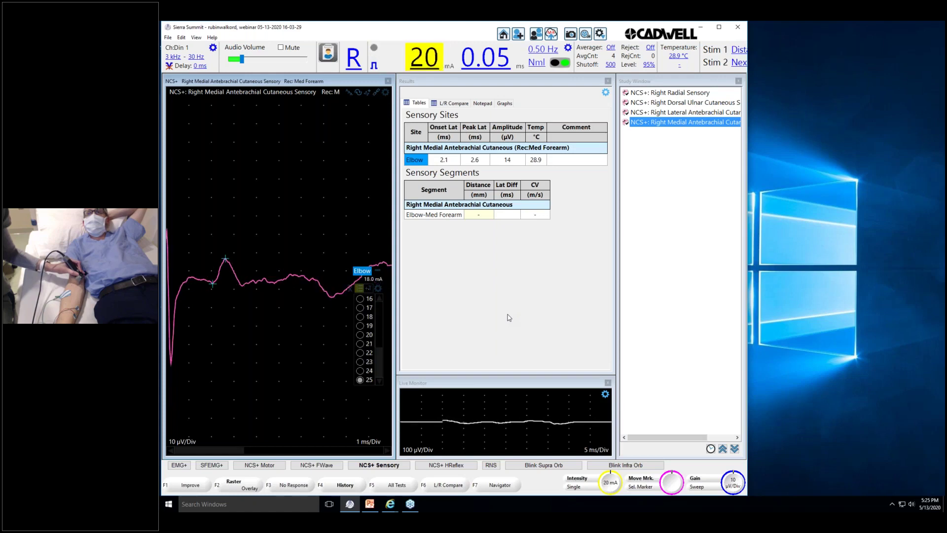
pyautogui.press('space')
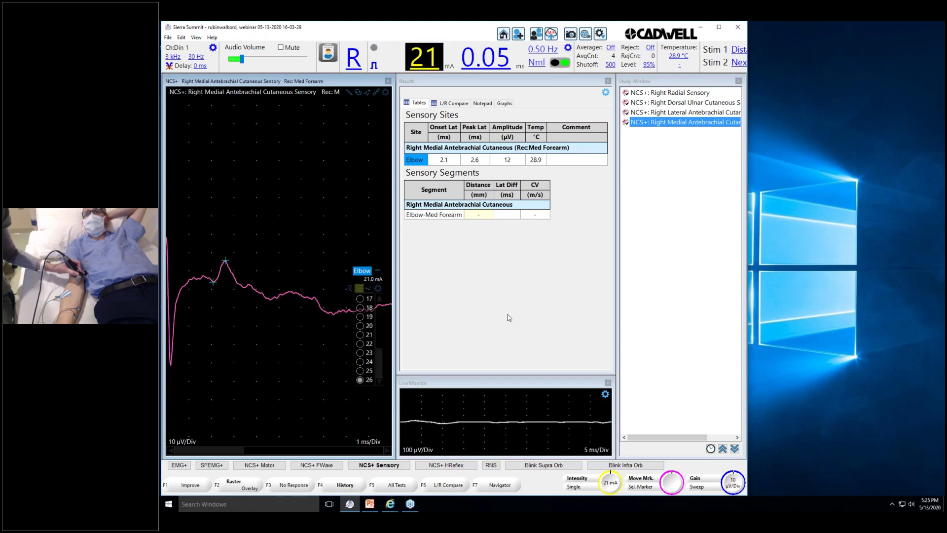
pyautogui.press('space')
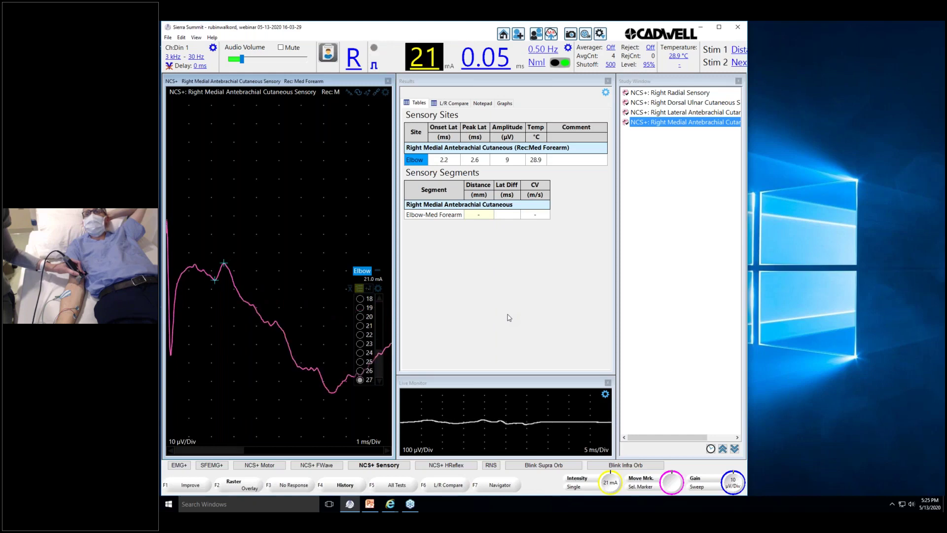
pyautogui.press('space')
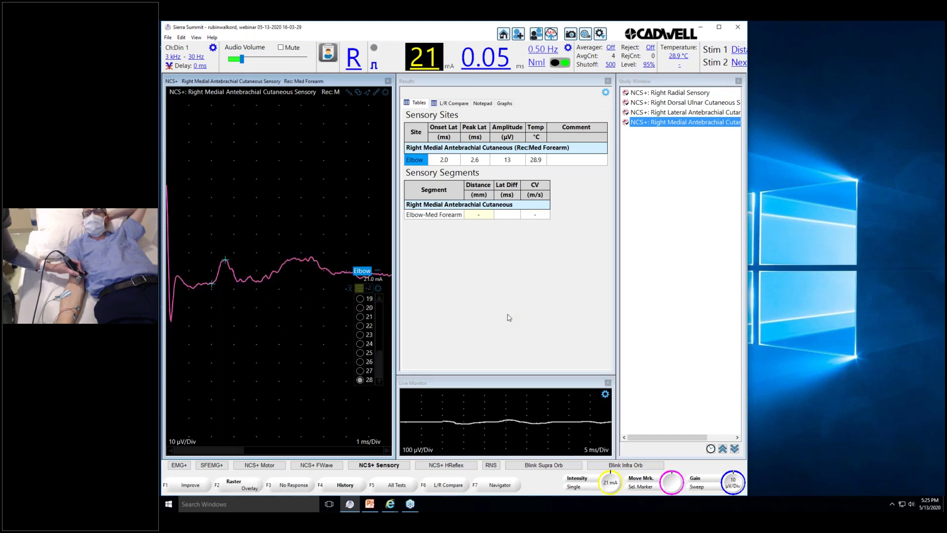
pyautogui.press('space')
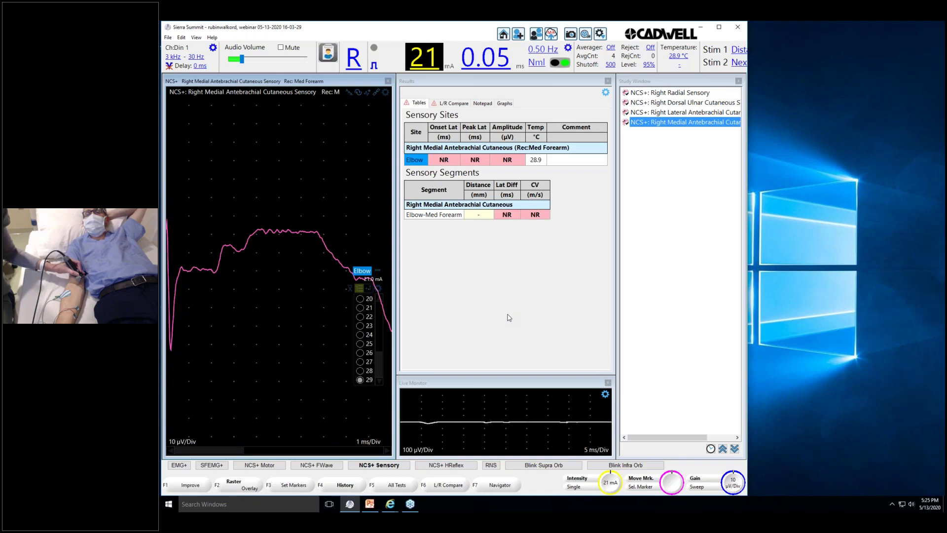
pyautogui.press('space')
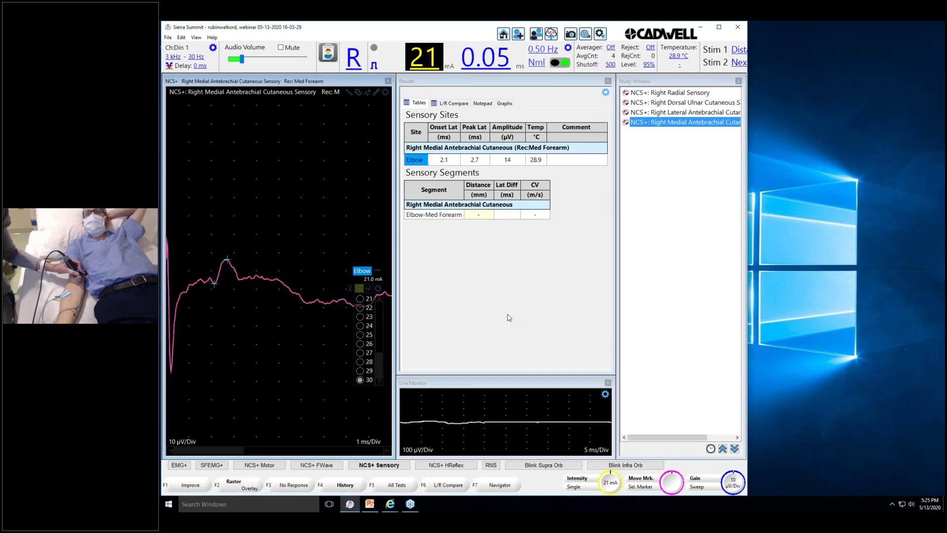
pyautogui.press('space')
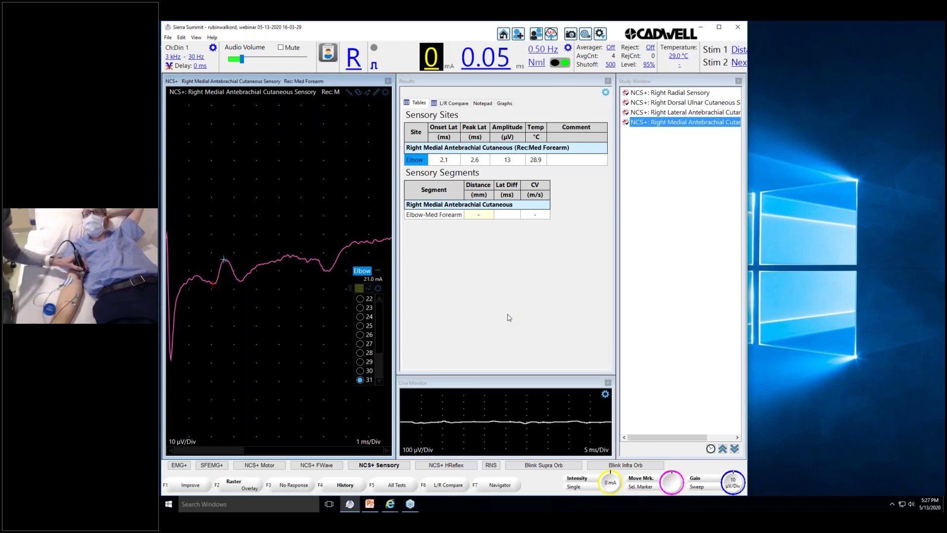
# Clear the recorded Elbow traces of the right medial antebrachial cutaneous study.
pyautogui.click(365, 291)
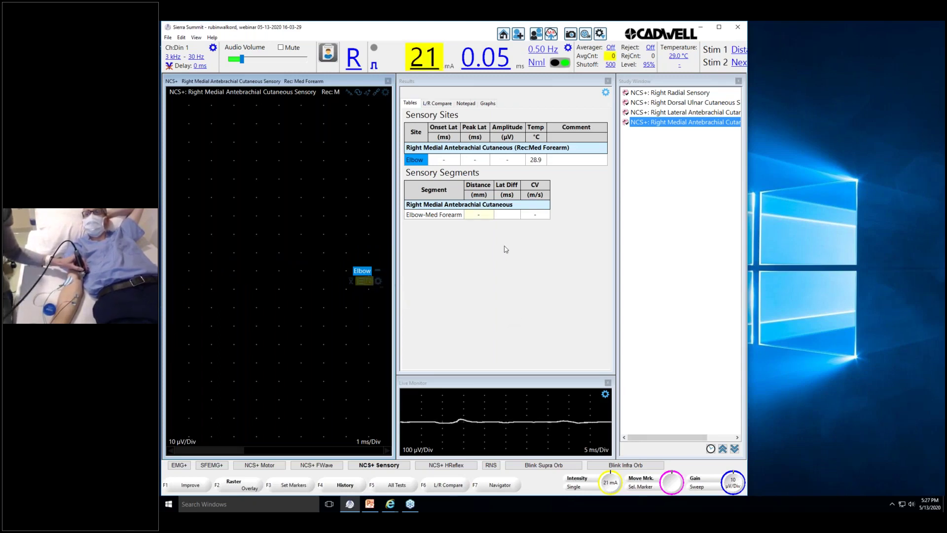
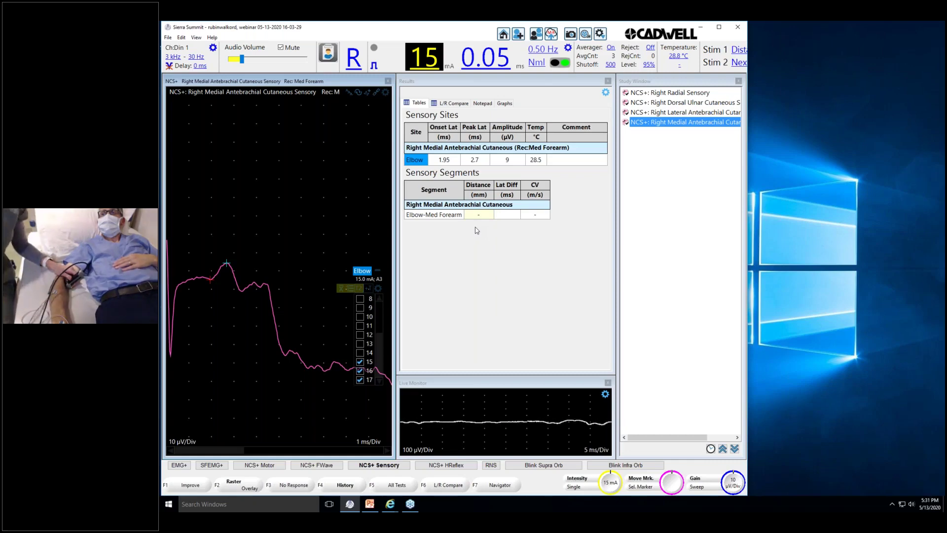
# Add the right Radial (EDC) motor study and shift the onset marker of its Elbow trace slightly earlier.
pyautogui.click(500, 485)
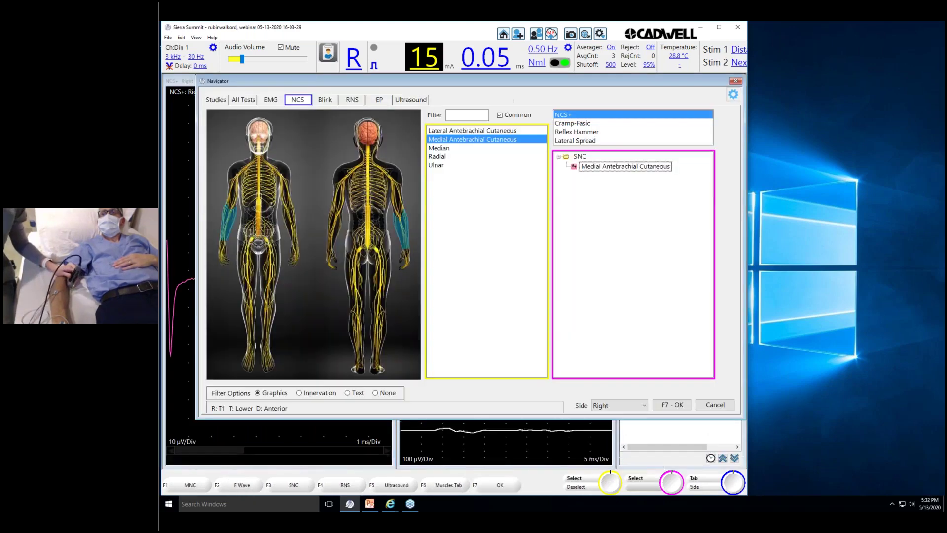
pyautogui.click(437, 157)
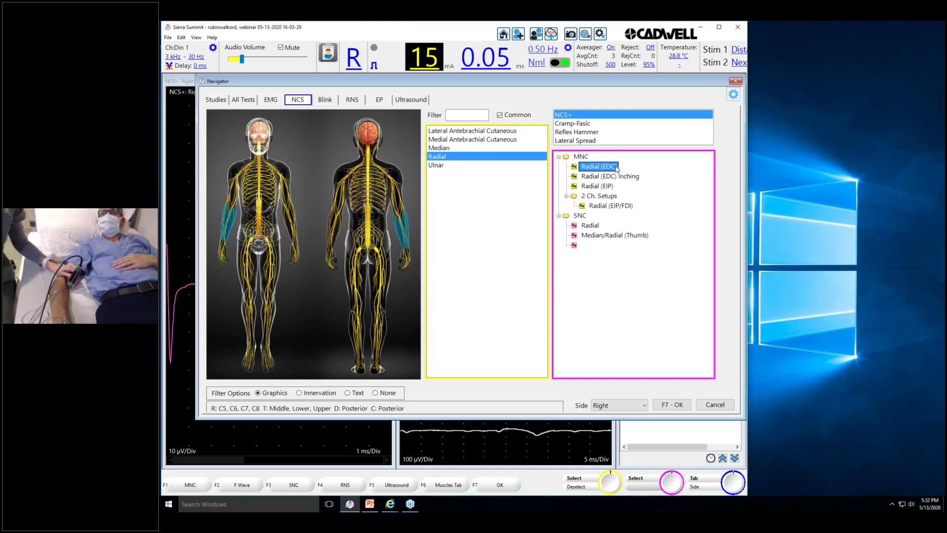
pyautogui.doubleClick(616, 167)
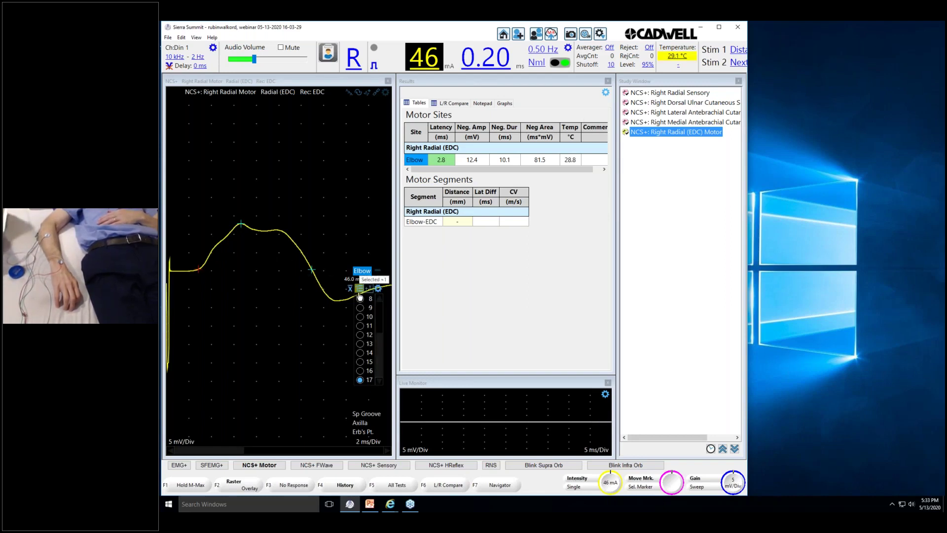
pyautogui.moveTo(198, 270); pyautogui.dragTo(196, 273)
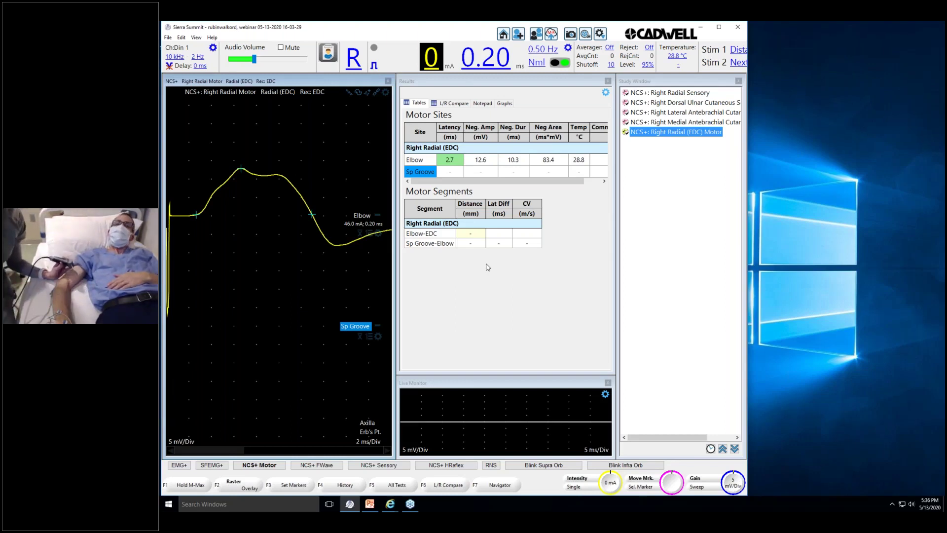
# Reselect the Elbow site, record a comparison set of five traces at 46 mA, and set the gain to 2 mV/Div.
pyautogui.click(363, 217)
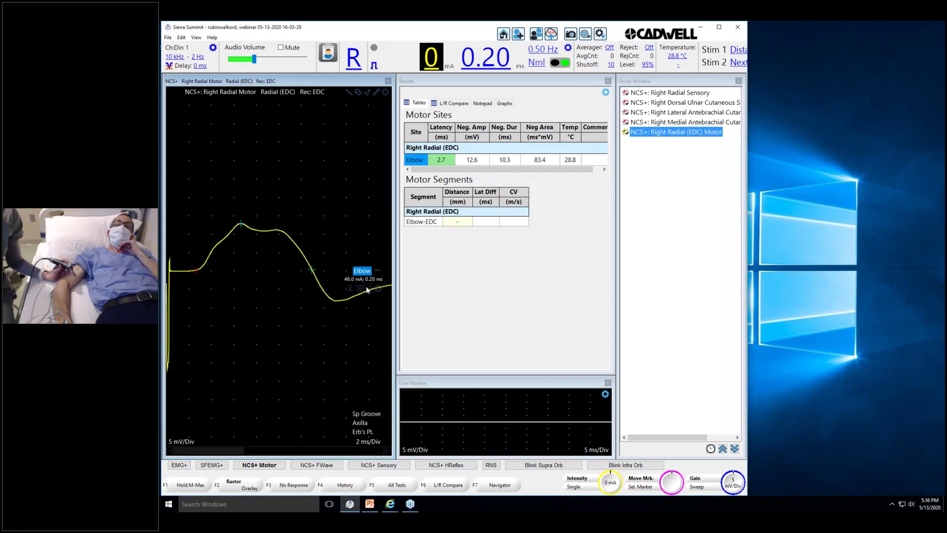
pyautogui.click(368, 290)
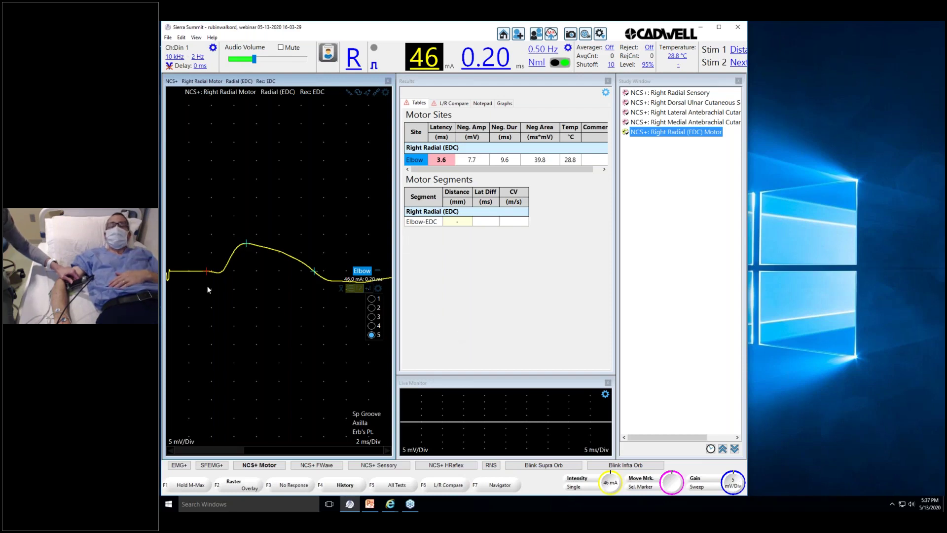
pyautogui.press('Up')
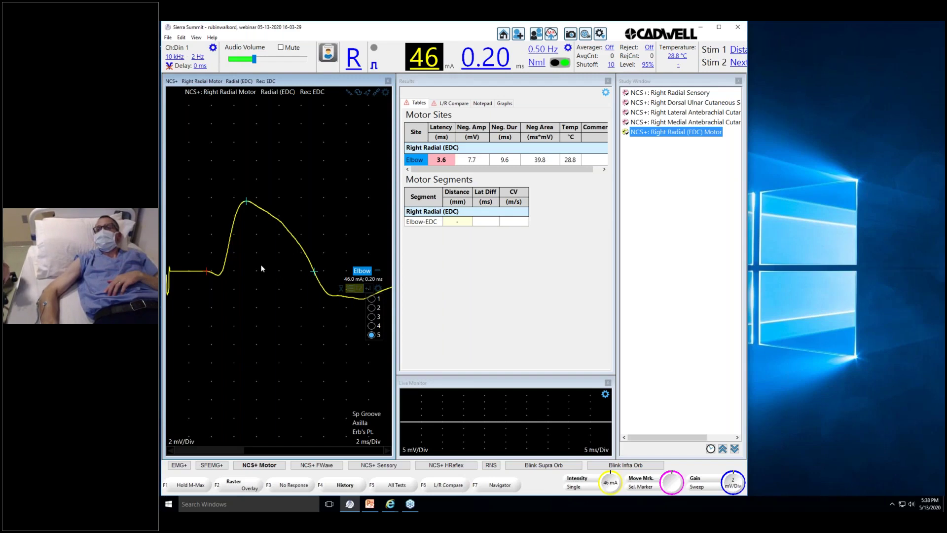
# Switch the Elbow site back to its original recording and set the gain to 5 mV/Div.
pyautogui.click(372, 305)
pyautogui.click(374, 306)
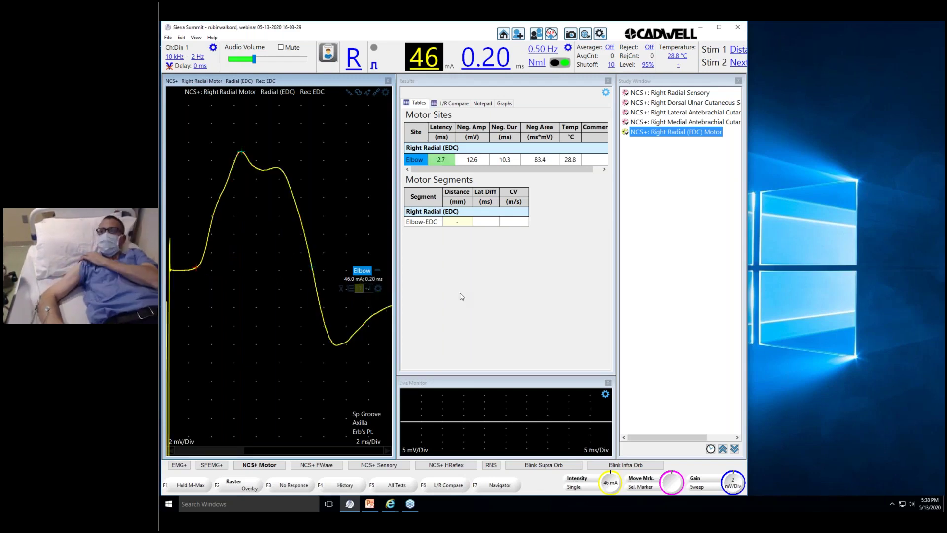
pyautogui.press('Down')
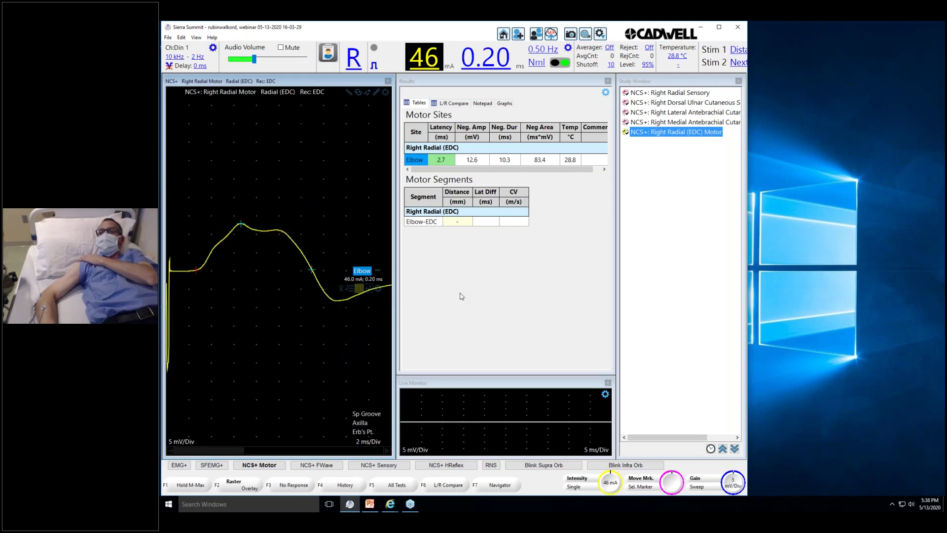
# Record the Sp Groove response at 28 mA, and record Axilla traces up to 22 mA.
pyautogui.press('Return')
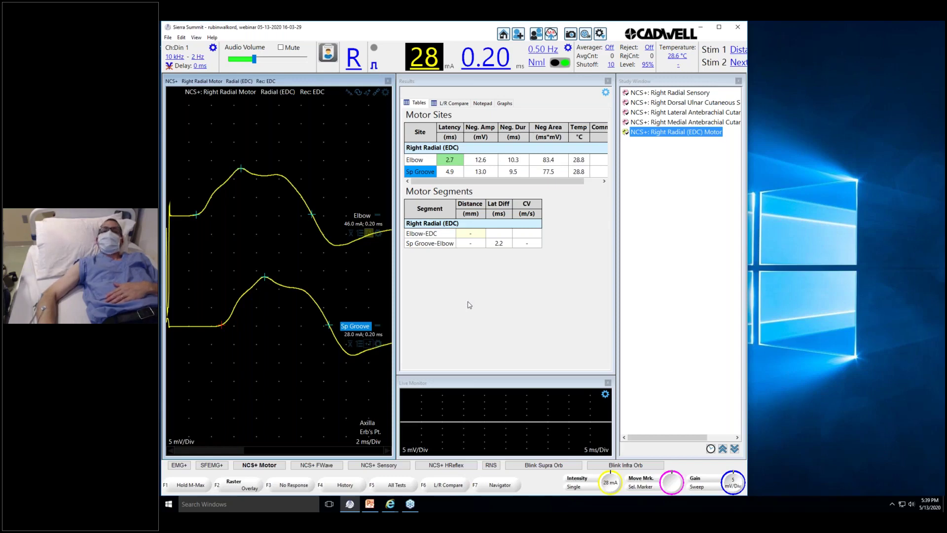
pyautogui.press('Return')
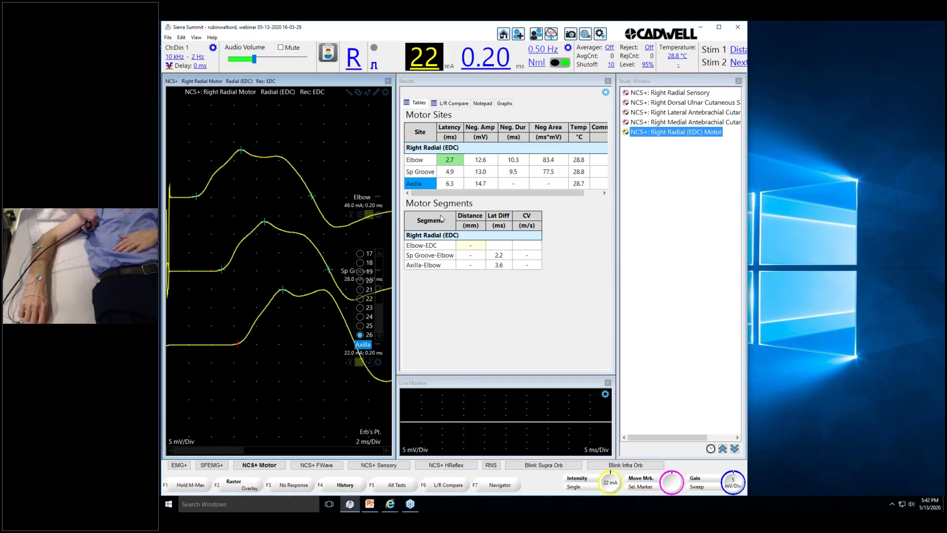
# Record further Axilla traces at 36 and 44 mA, and choose the 32 mA trace from the history for that site.
pyautogui.press('Down')
pyautogui.press('Down')
pyautogui.press('Down')
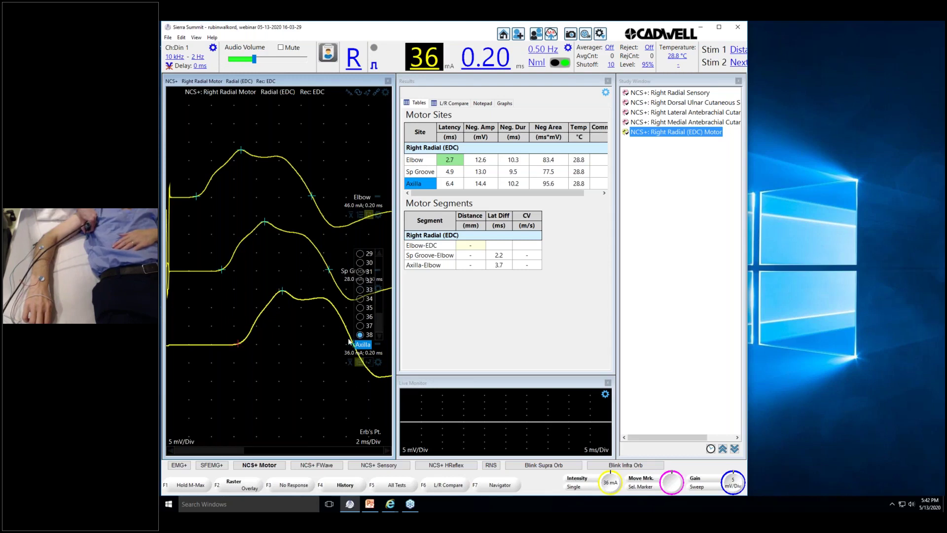
pyautogui.click(360, 327)
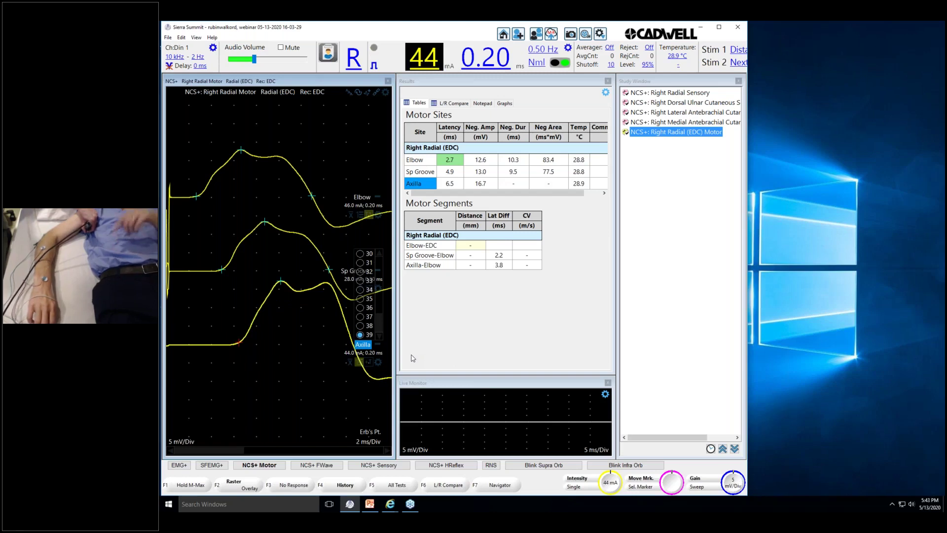
pyautogui.click(361, 317)
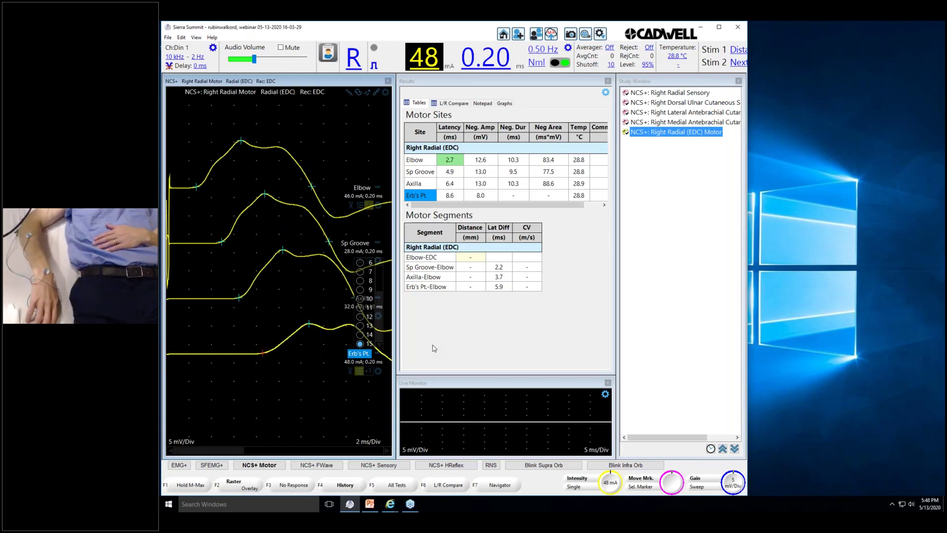
# Raise the stimulus intensity to 57 mA and record the response at Erb's Pt.
pyautogui.press('Up')
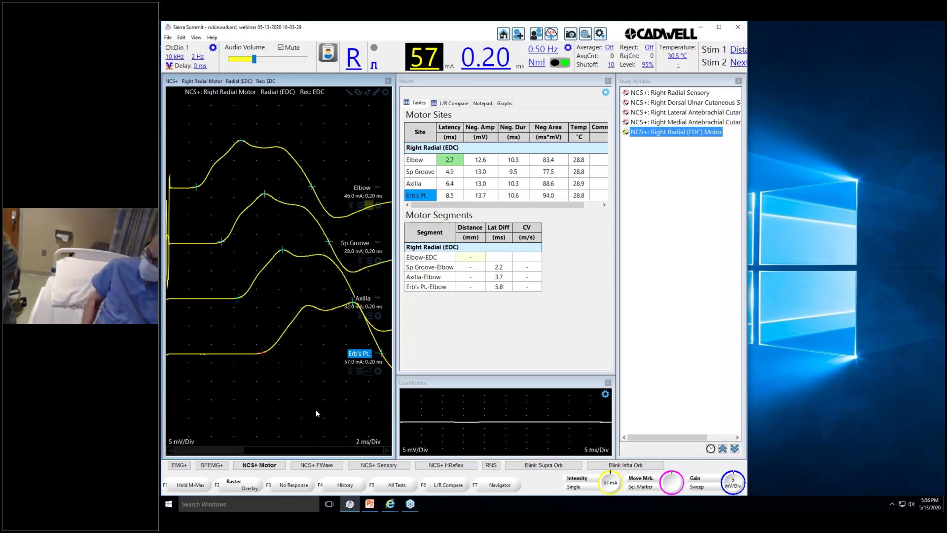
pyautogui.click(819, 54)
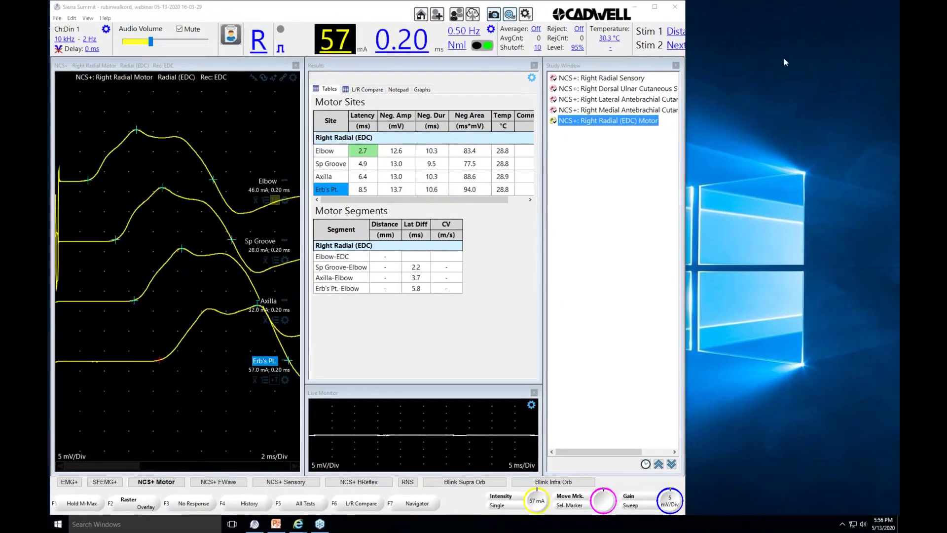